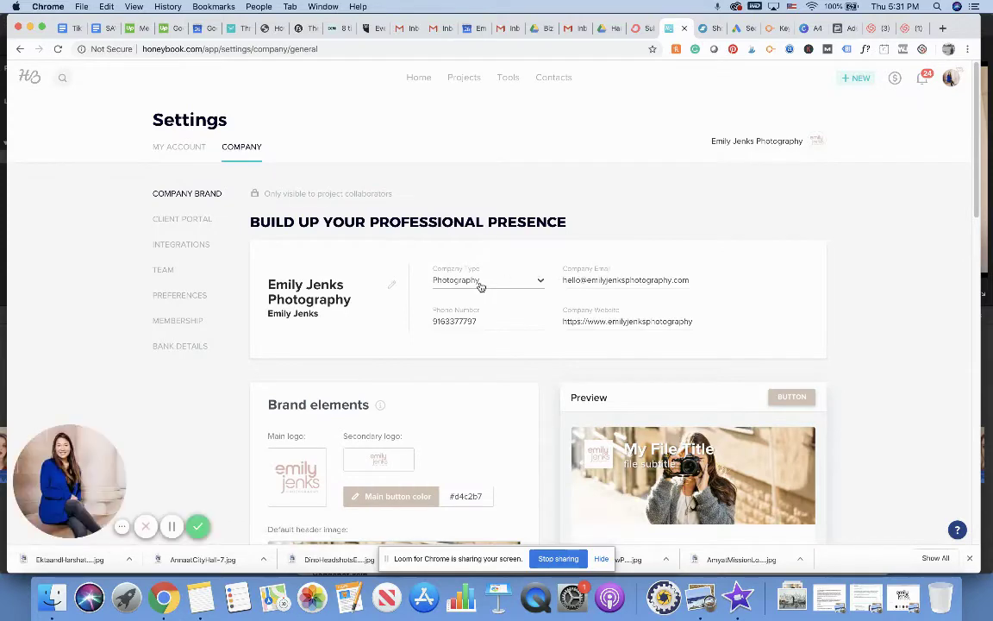
# Review the company brand settings, from brand elements and company description to social links and address details.
pyautogui.scroll(-5, 380, 302)
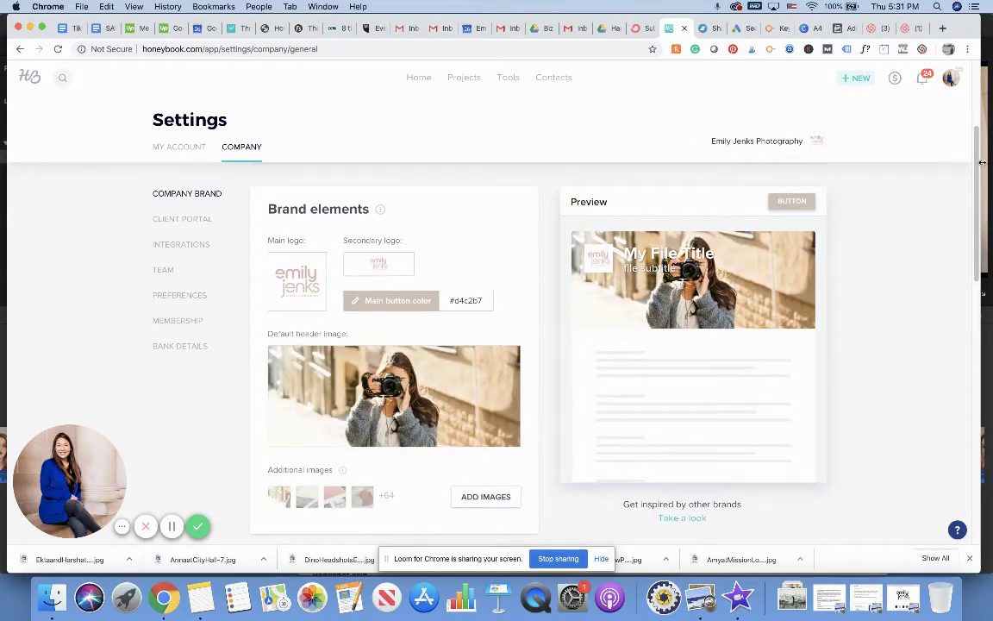
pyautogui.moveTo(977, 161); pyautogui.dragTo(981, 378)
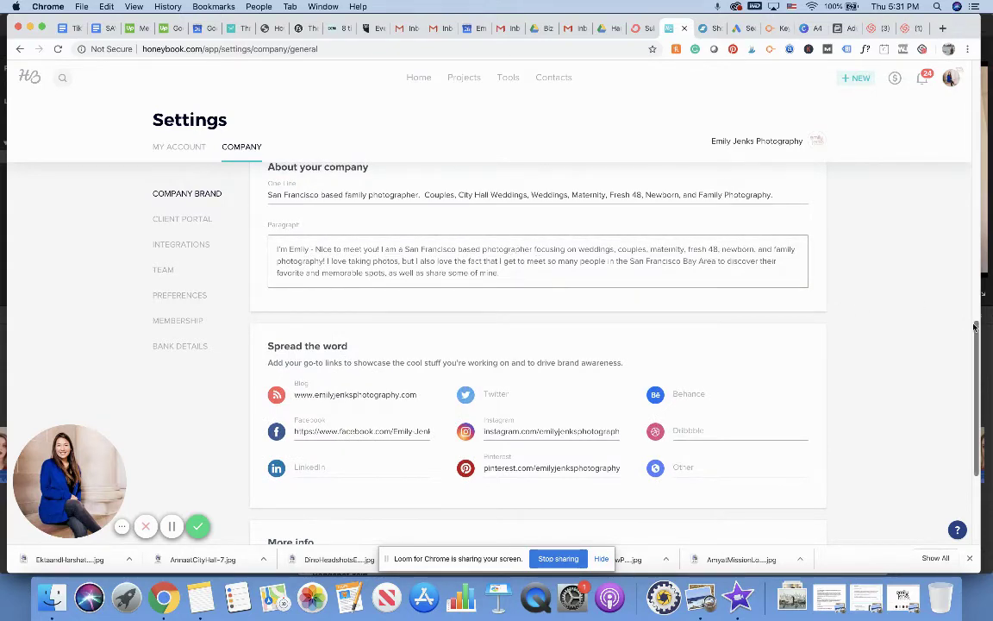
pyautogui.scroll(-5, 968, 403)
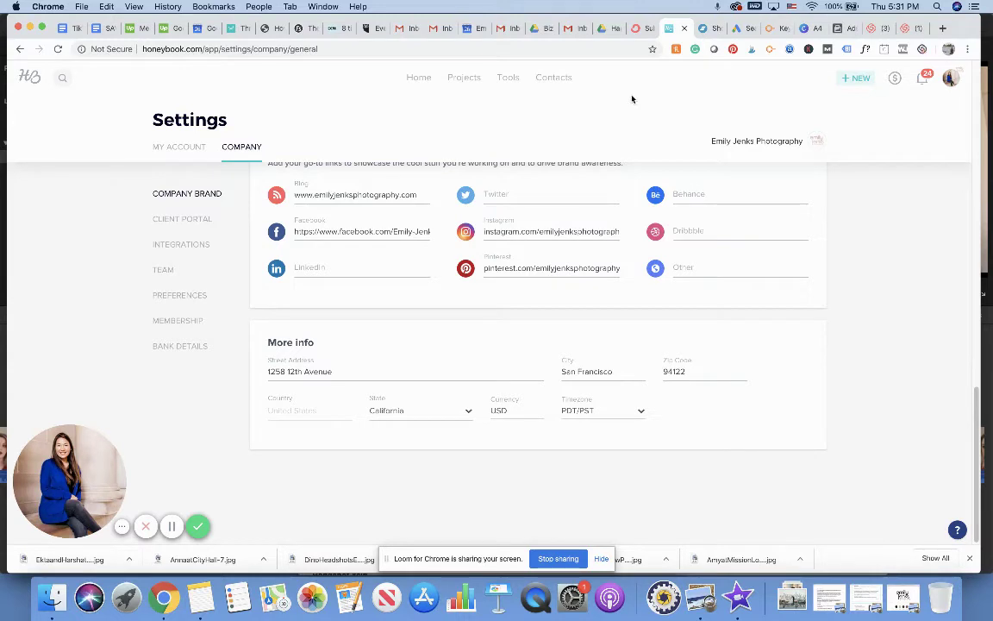
# Open the Book Now contact form, review its questions and photo shoot options, and leave the form editor.
pyautogui.click(509, 84)
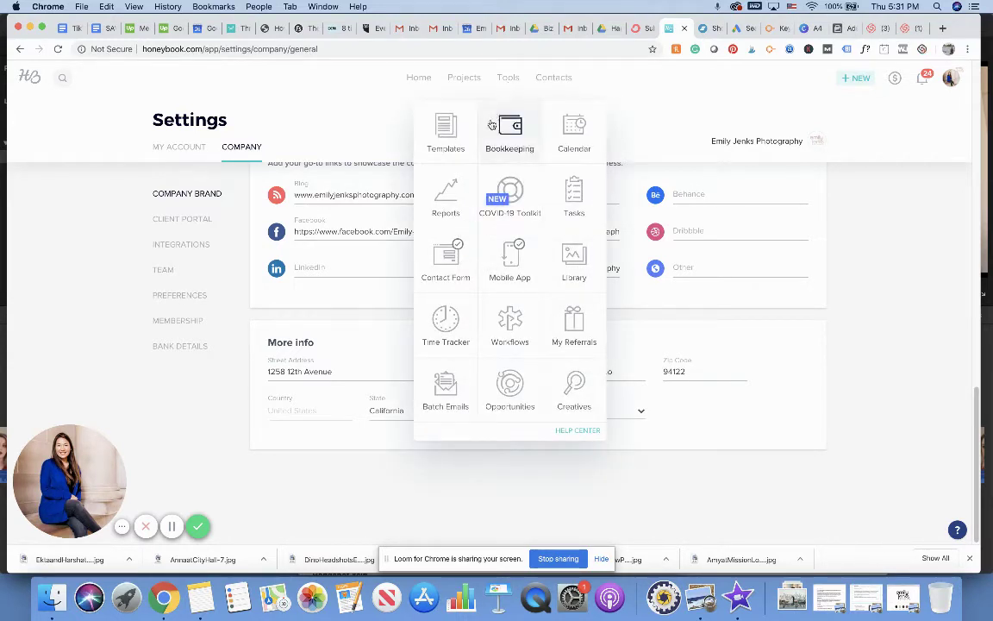
pyautogui.click(447, 252)
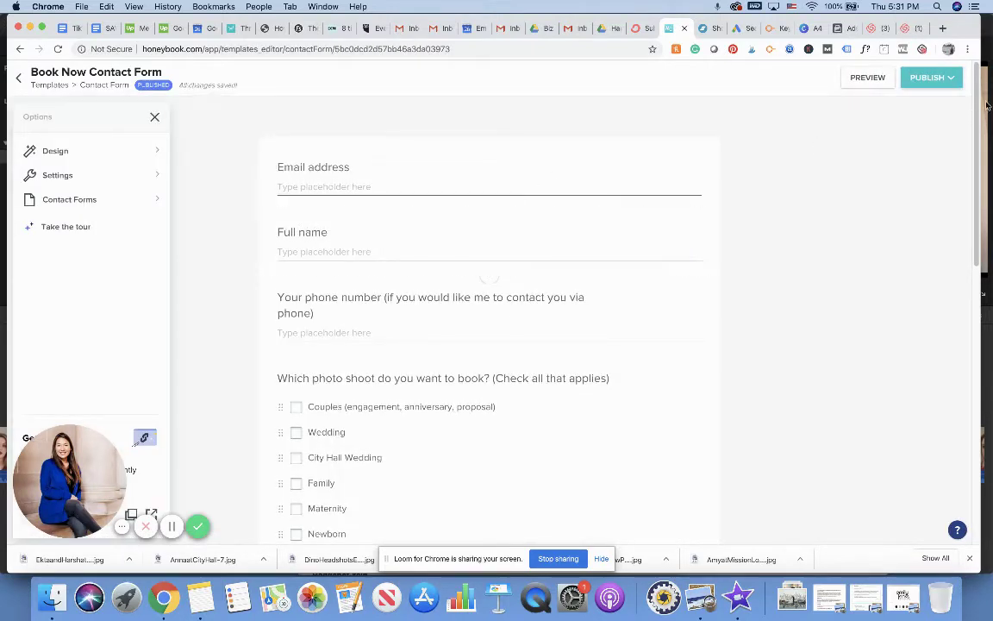
pyautogui.moveTo(978, 107); pyautogui.dragTo(962, 399)
pyautogui.scroll(15, 900, 215)
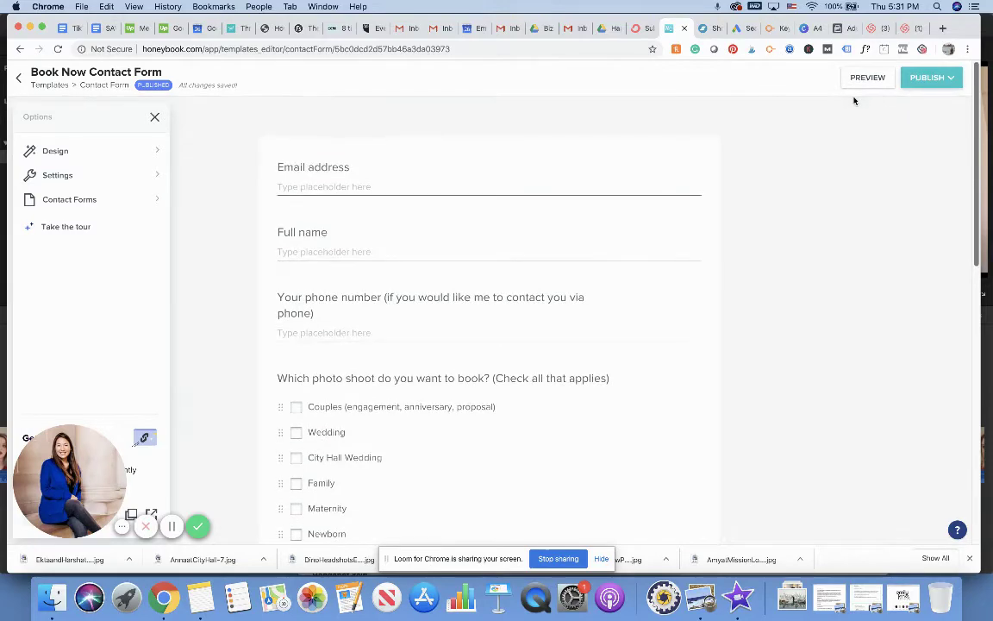
pyautogui.scroll(-2, 853, 108)
pyautogui.scroll(-10, 850, 127)
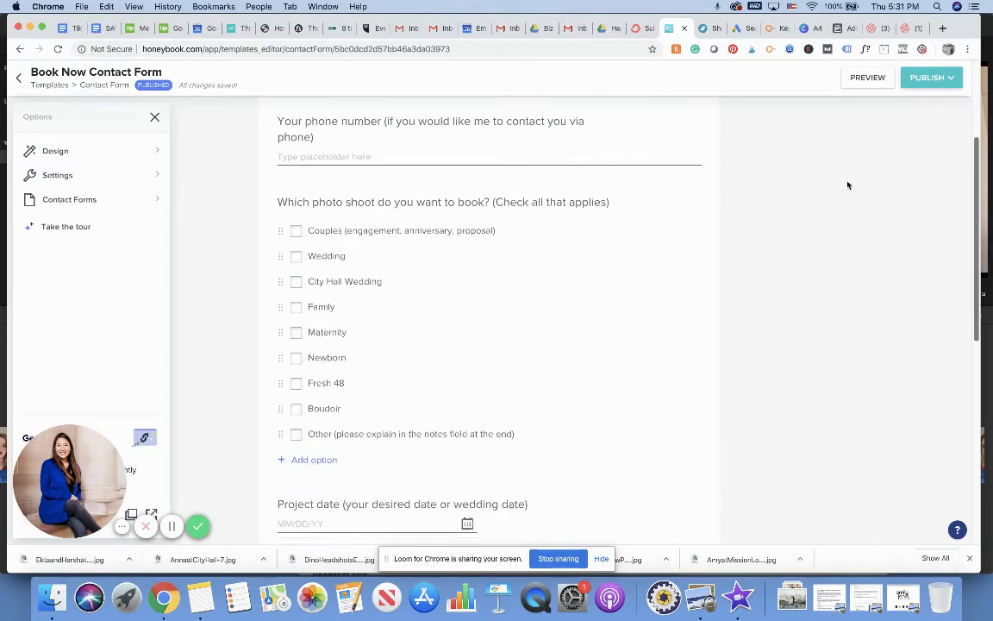
pyautogui.scroll(10, 813, 428)
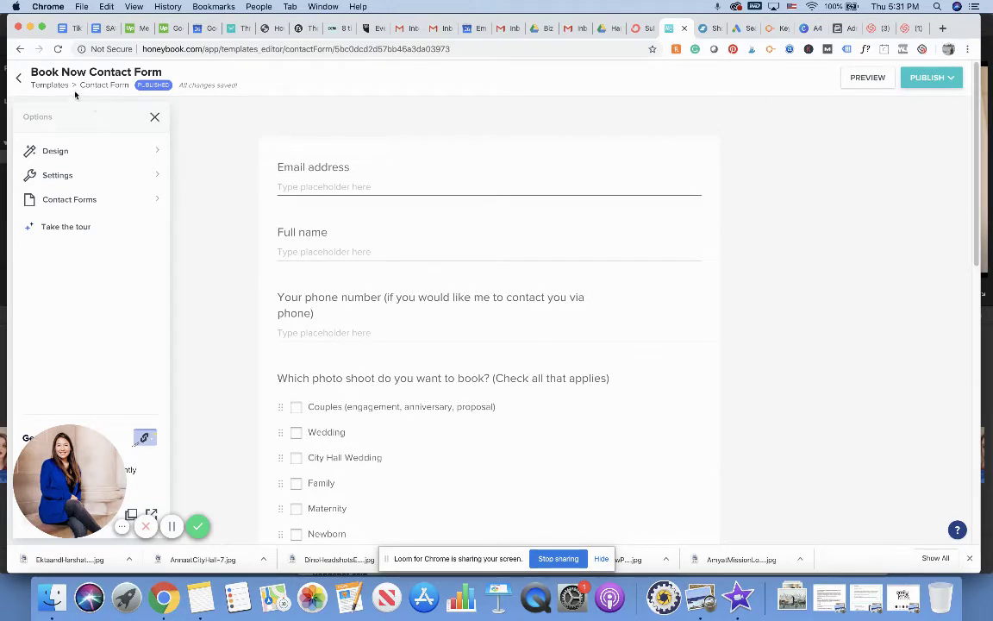
pyautogui.click(21, 83)
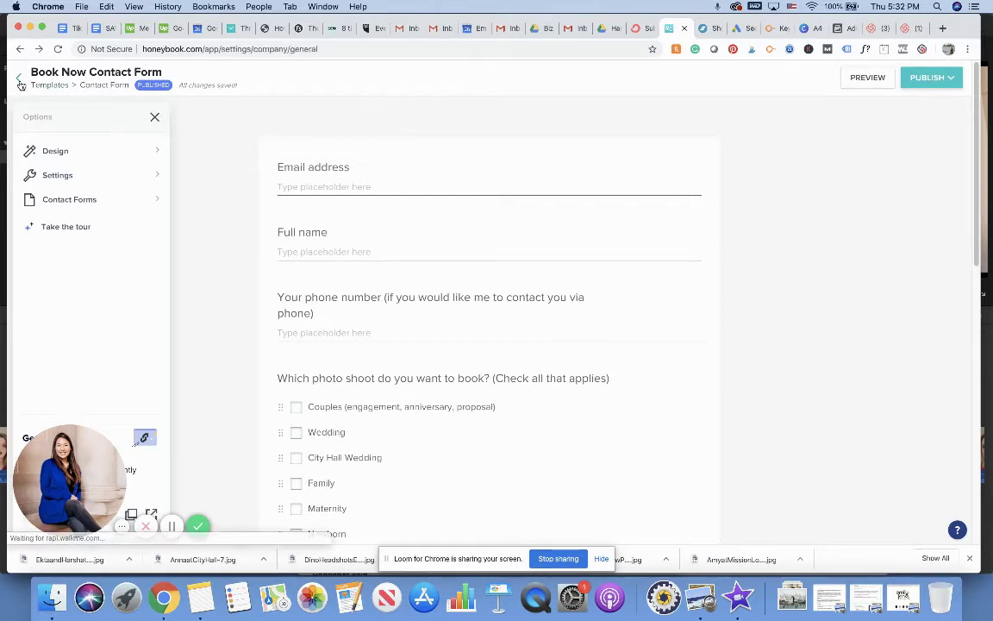
# Open the projects pipeline and review its stages, including the Inquiry and Follow Up projects.
pyautogui.click(464, 77)
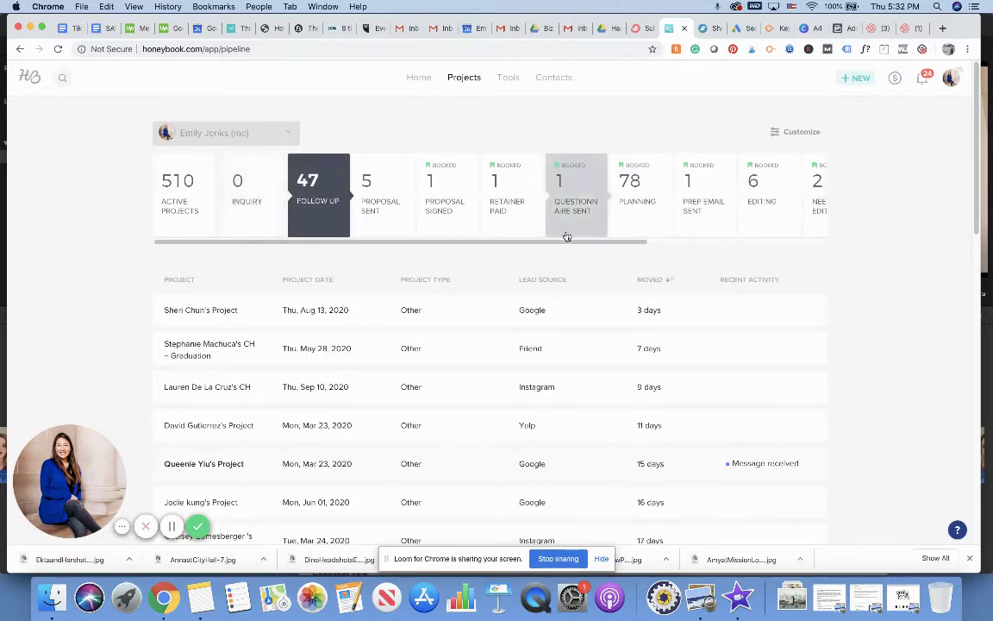
pyautogui.moveTo(559, 244); pyautogui.dragTo(716, 245)
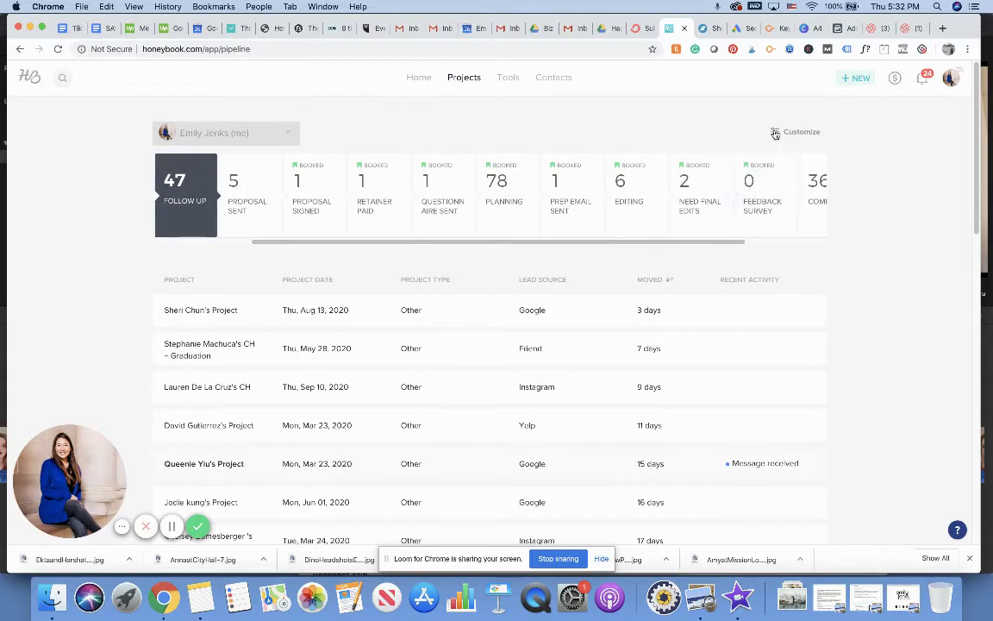
pyautogui.moveTo(489, 244); pyautogui.dragTo(288, 312)
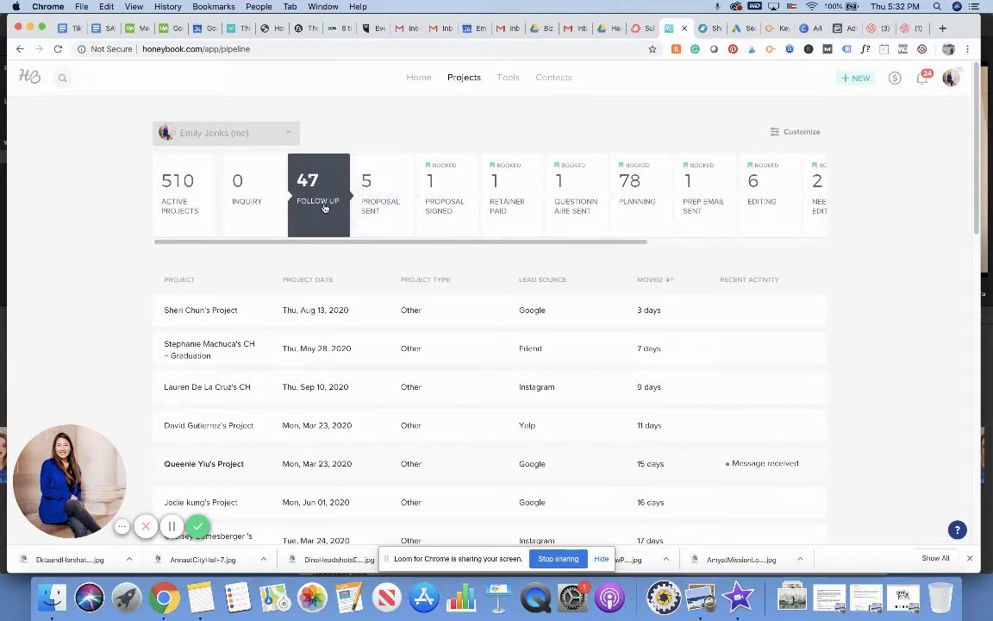
pyautogui.click(263, 208)
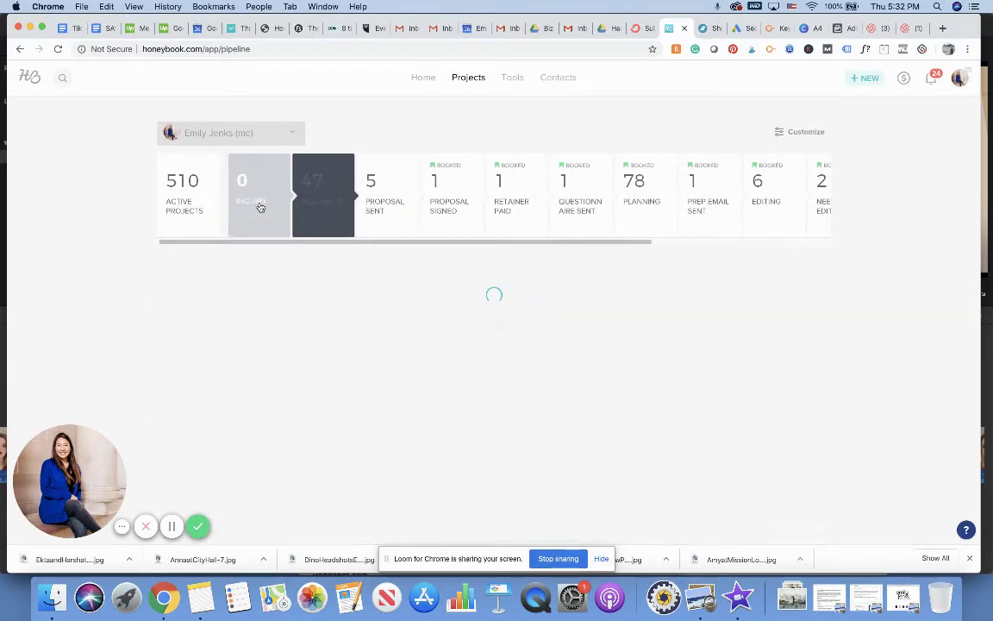
pyautogui.click(307, 213)
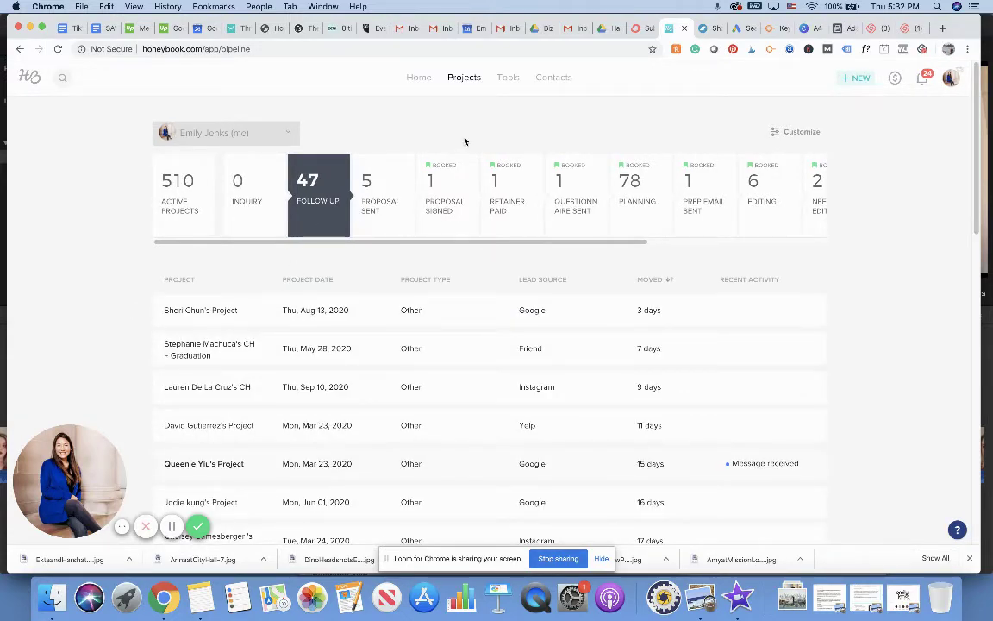
# Open the Regular Photo Shoot Workflow, review its steps, and return to the workflow list.
pyautogui.click(511, 77)
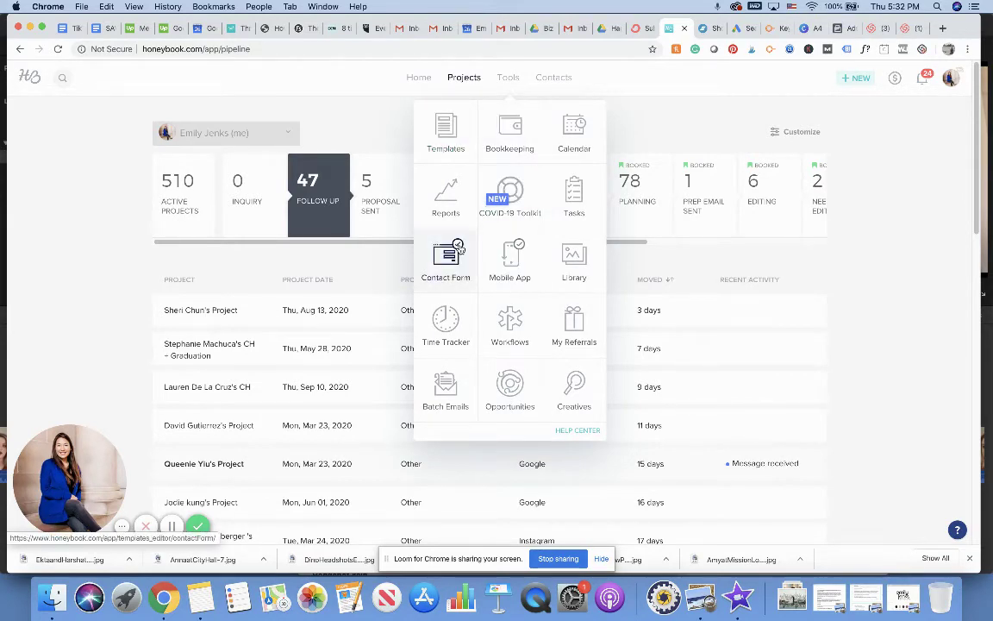
pyautogui.click(508, 323)
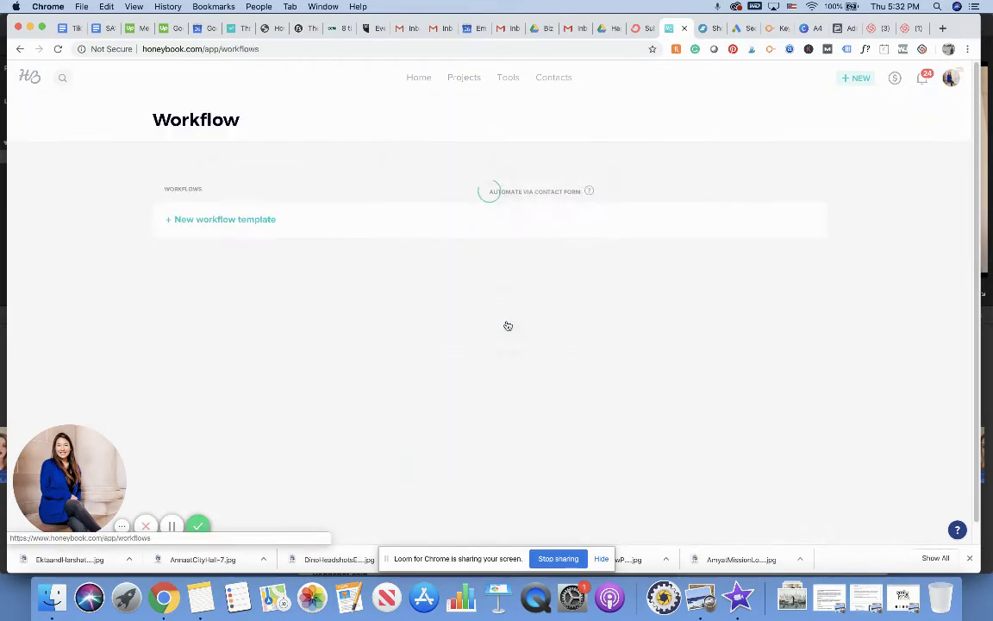
pyautogui.click(312, 250)
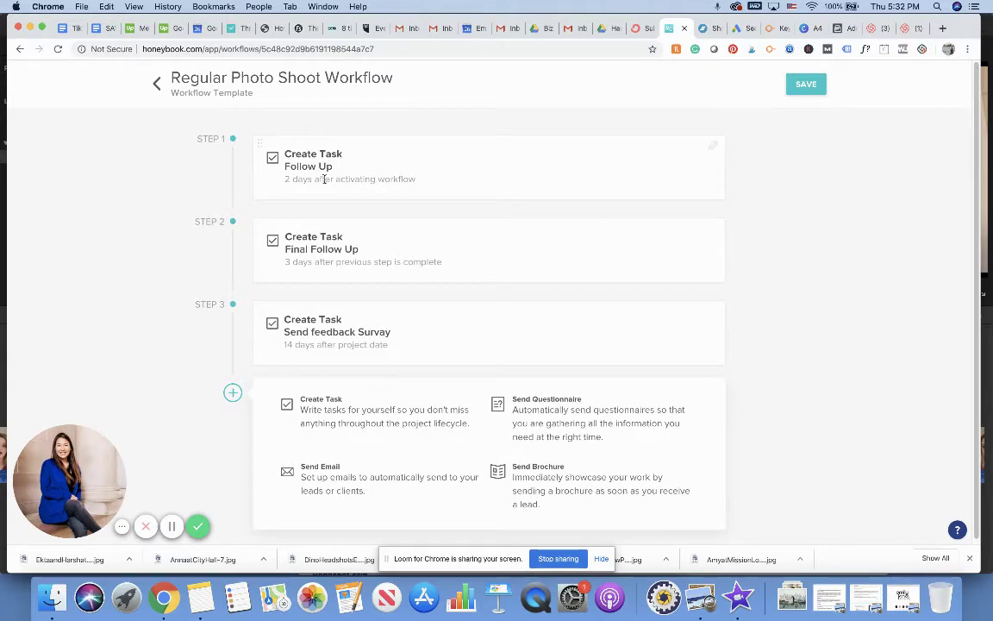
pyautogui.click(158, 85)
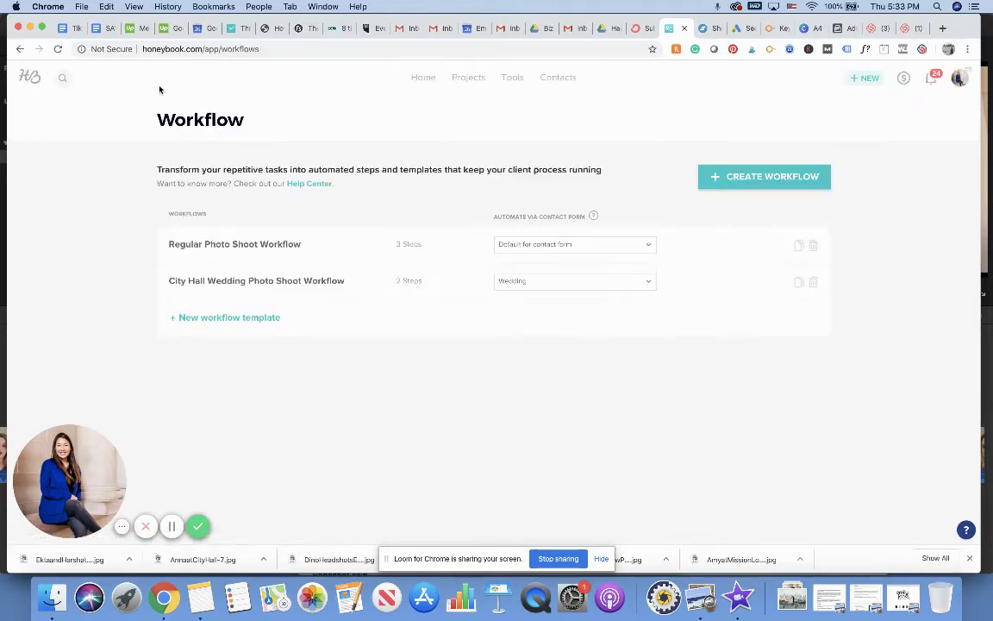
# Open the first project in the Follow Up stage of the projects pipeline.
pyautogui.click(469, 79)
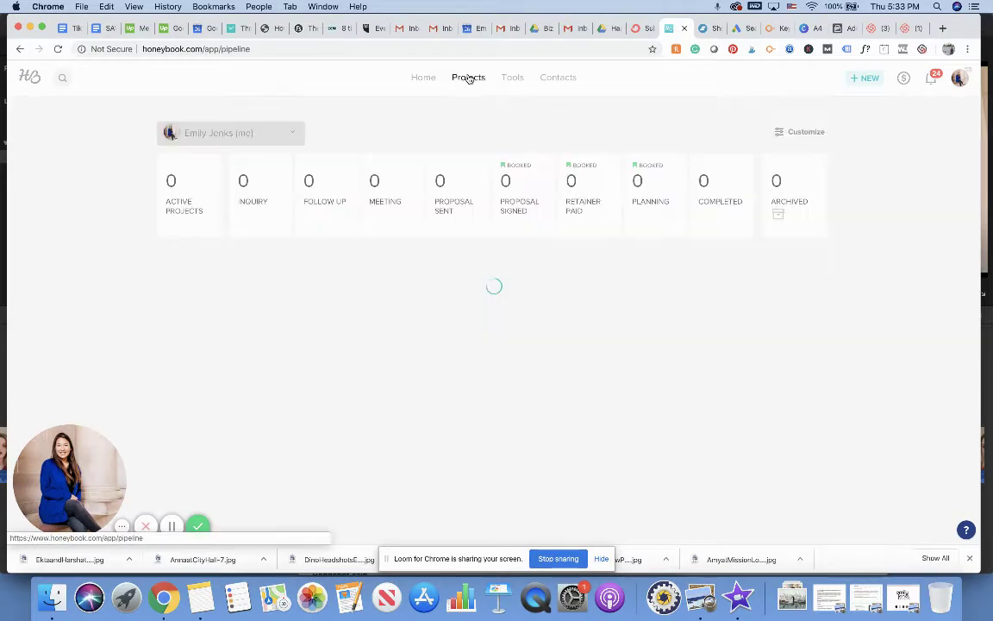
pyautogui.click(330, 223)
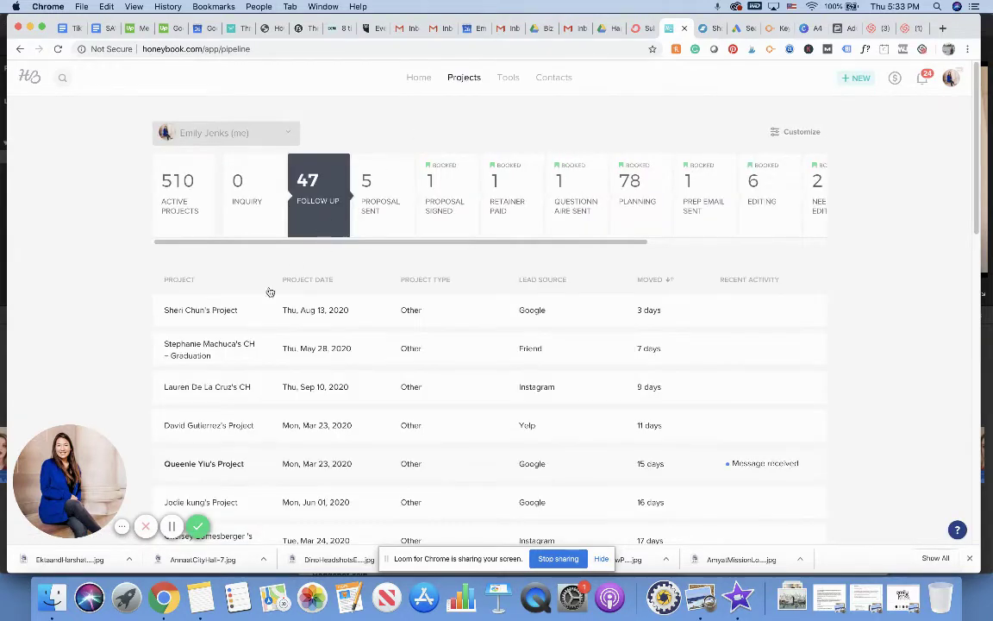
pyautogui.click(218, 317)
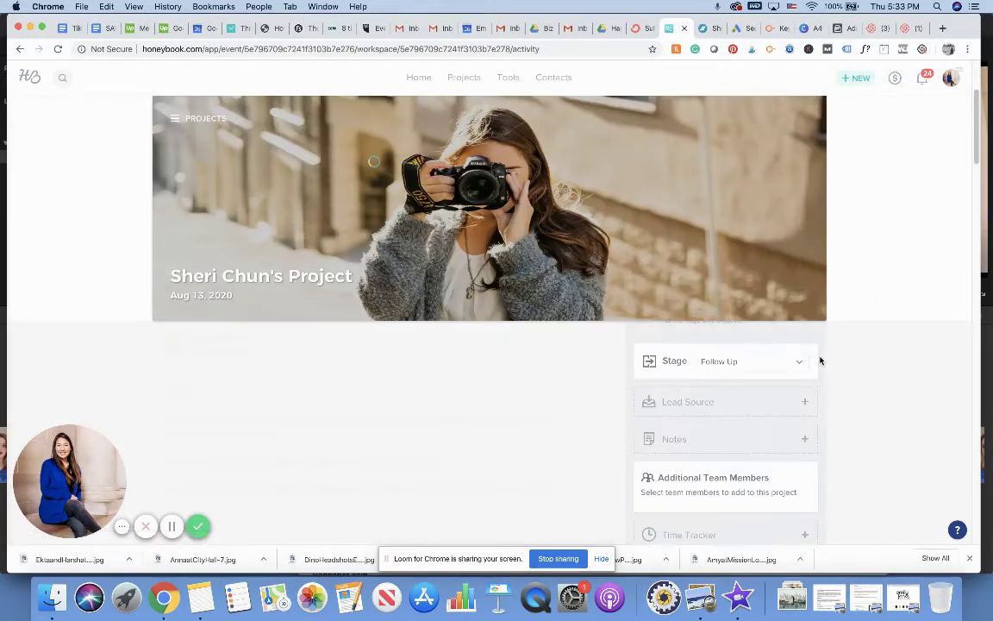
# Create a new proposal file for this project from the City Hall Wedding Proposal template.
pyautogui.click(792, 195)
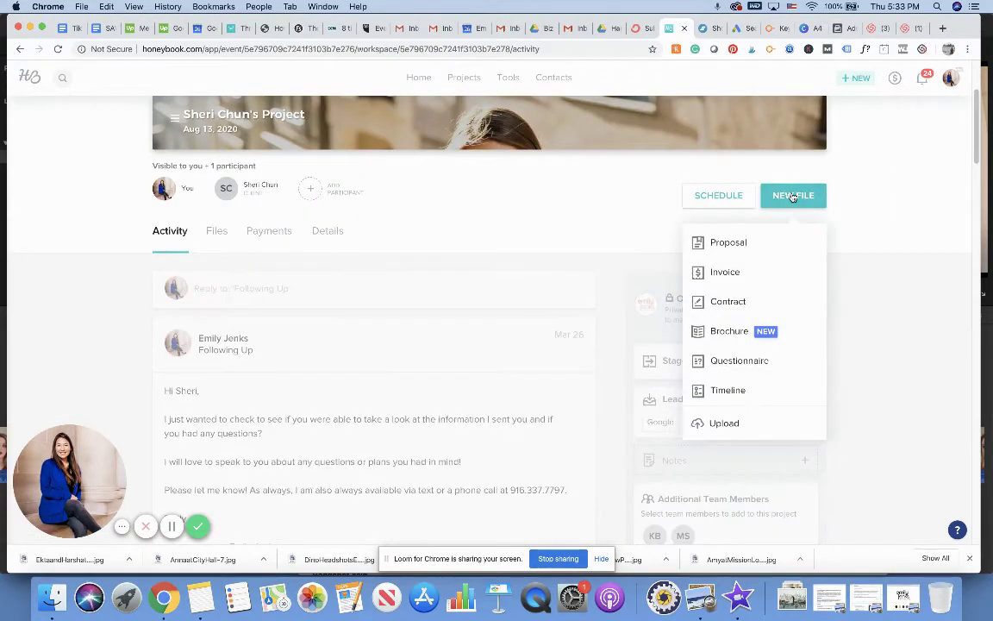
pyautogui.click(731, 243)
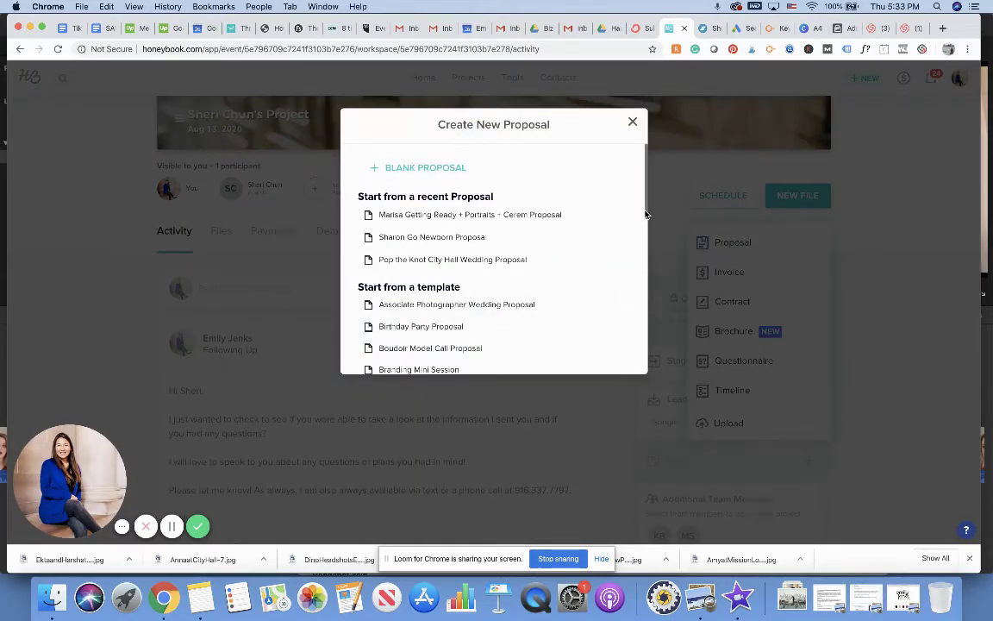
pyautogui.moveTo(646, 214); pyautogui.dragTo(641, 261)
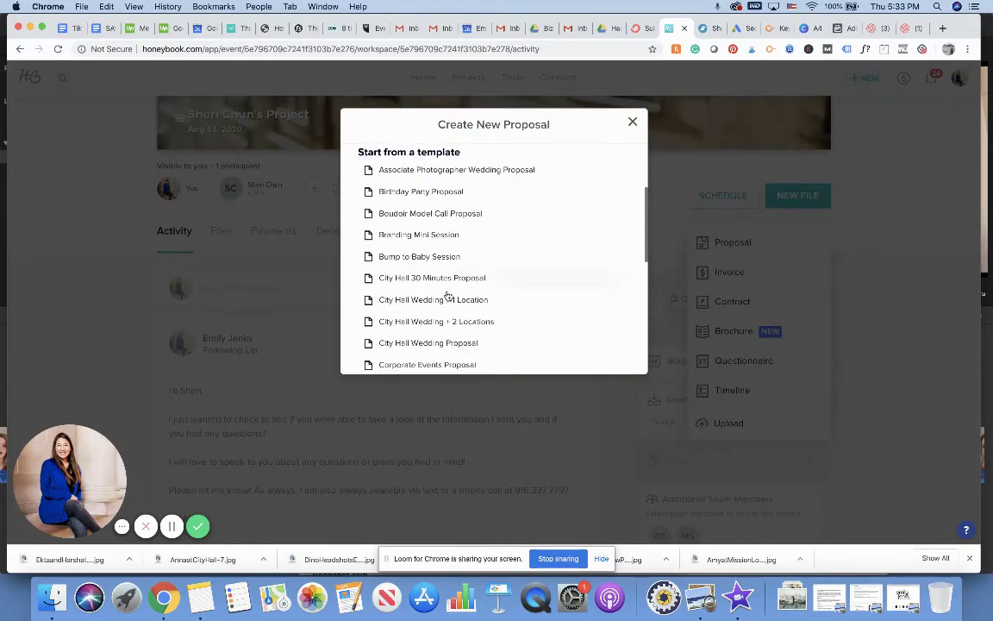
pyautogui.click(429, 343)
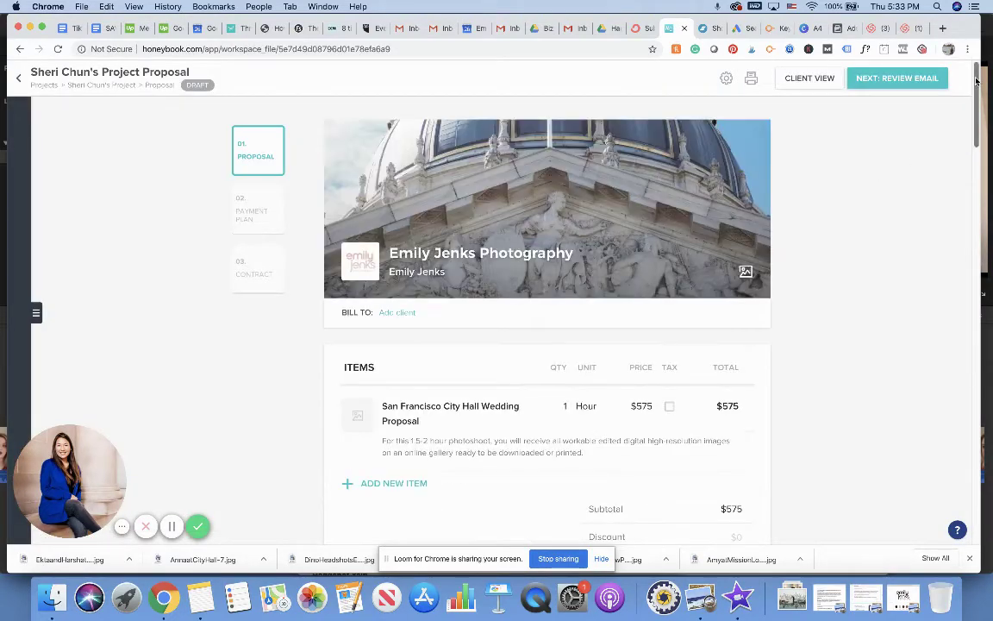
# Review the proposal draft from its items and payment schedule through to the contract.
pyautogui.moveTo(977, 80); pyautogui.dragTo(974, 500)
pyautogui.scroll(20, 961, 476)
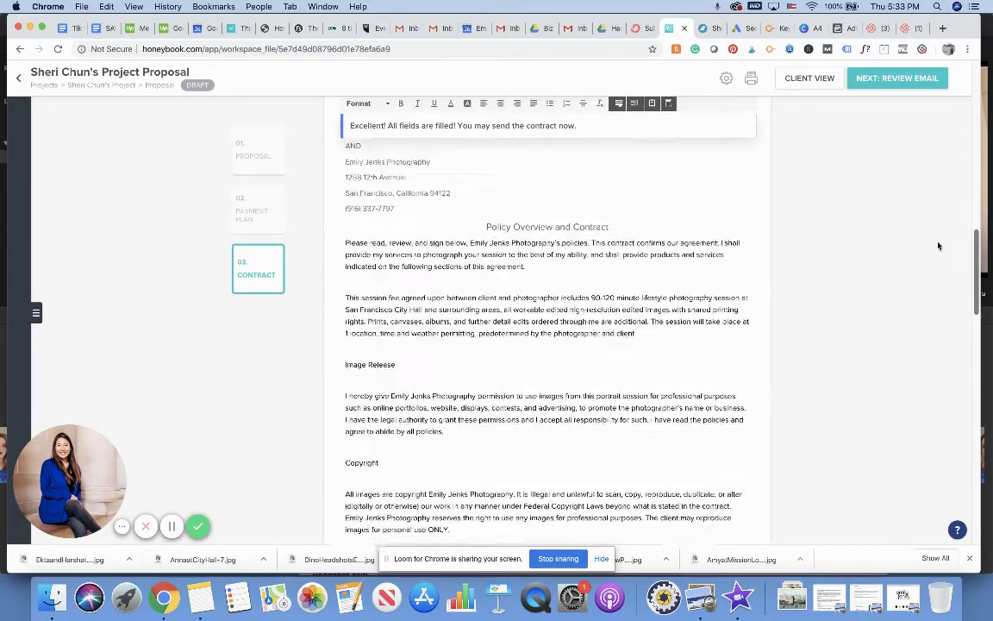
pyautogui.scroll(2, 911, 115)
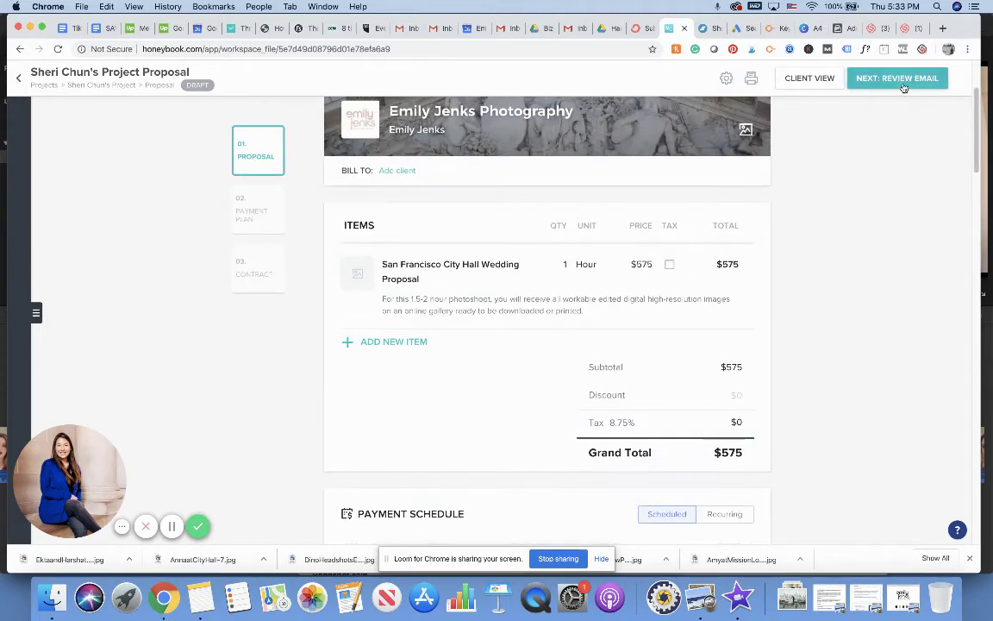
# Bring up the proposal's email and load the "Proposal Send - City Hall Wedding" template into it to review the message.
pyautogui.click(901, 79)
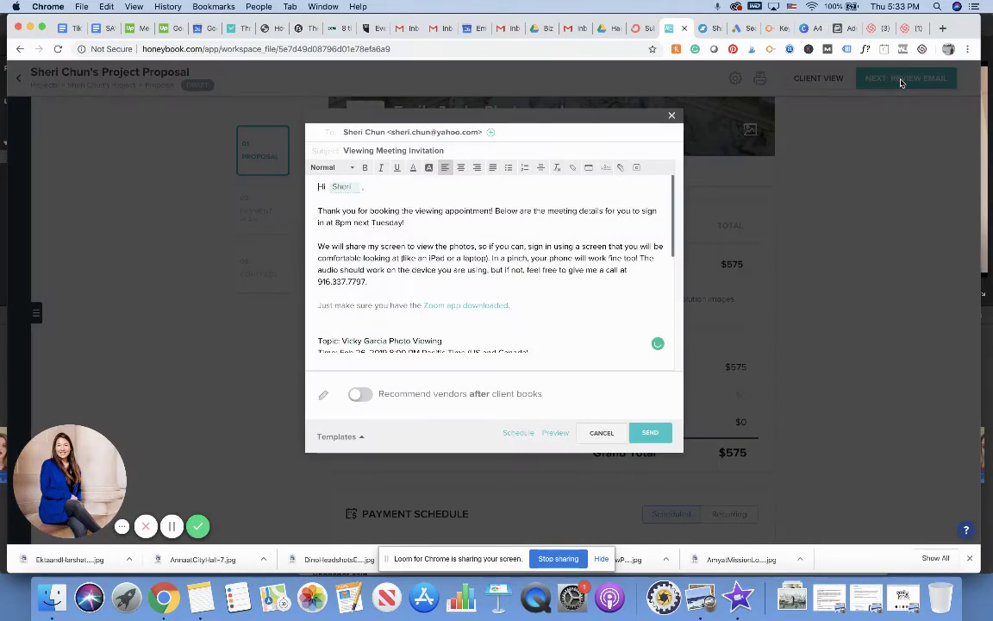
pyautogui.click(350, 436)
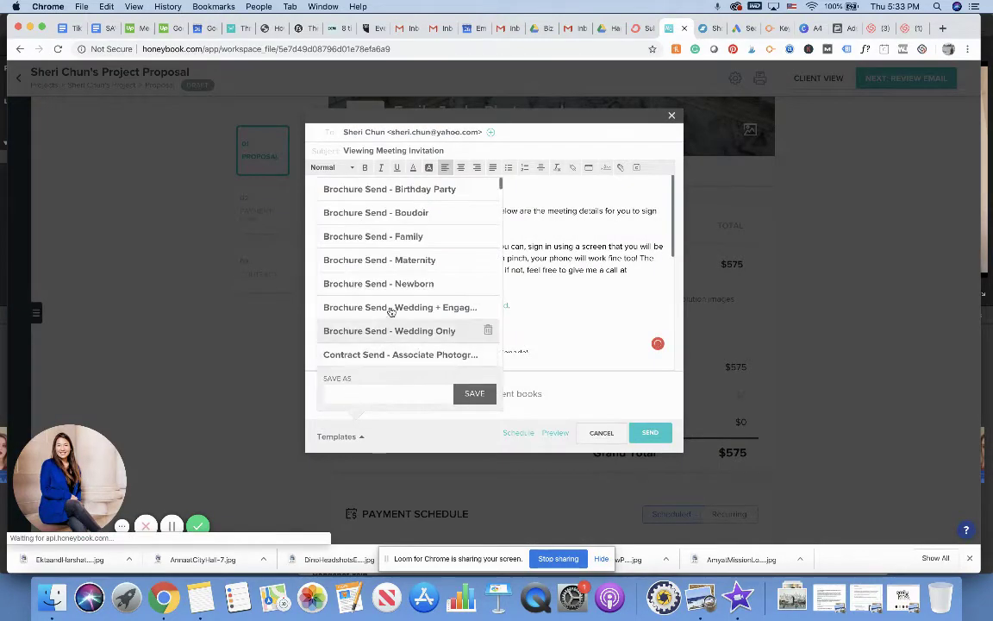
pyautogui.moveTo(501, 185); pyautogui.dragTo(501, 339)
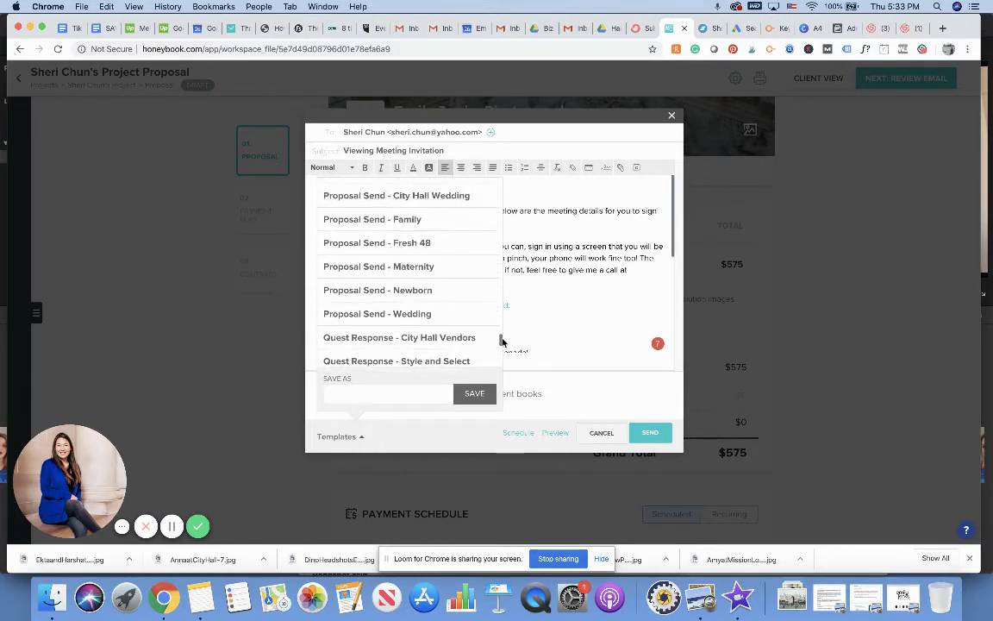
pyautogui.click(438, 205)
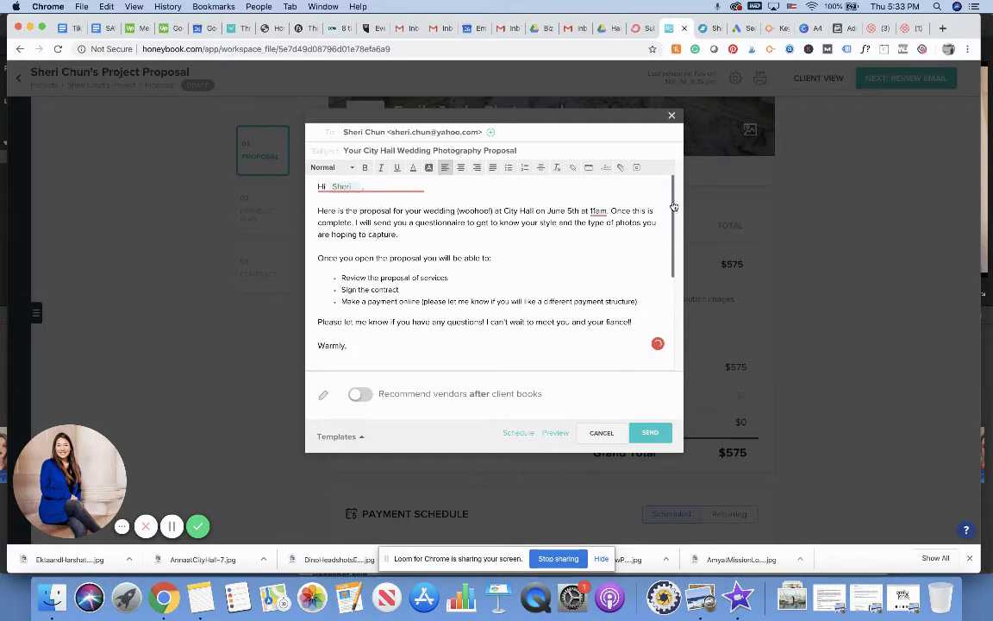
pyautogui.moveTo(673, 201)
pyautogui.mouseDown()
pyautogui.moveTo(674, 249)
pyautogui.moveTo(667, 200)
pyautogui.mouseUp()
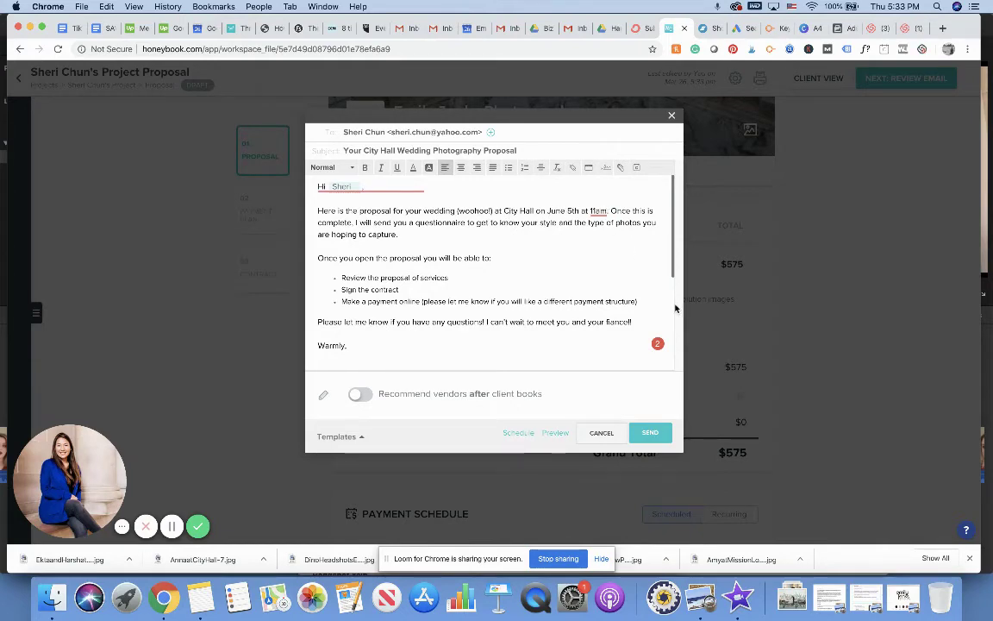
# Close the proposal email without sending it and return to the projects pipeline.
pyautogui.click(608, 101)
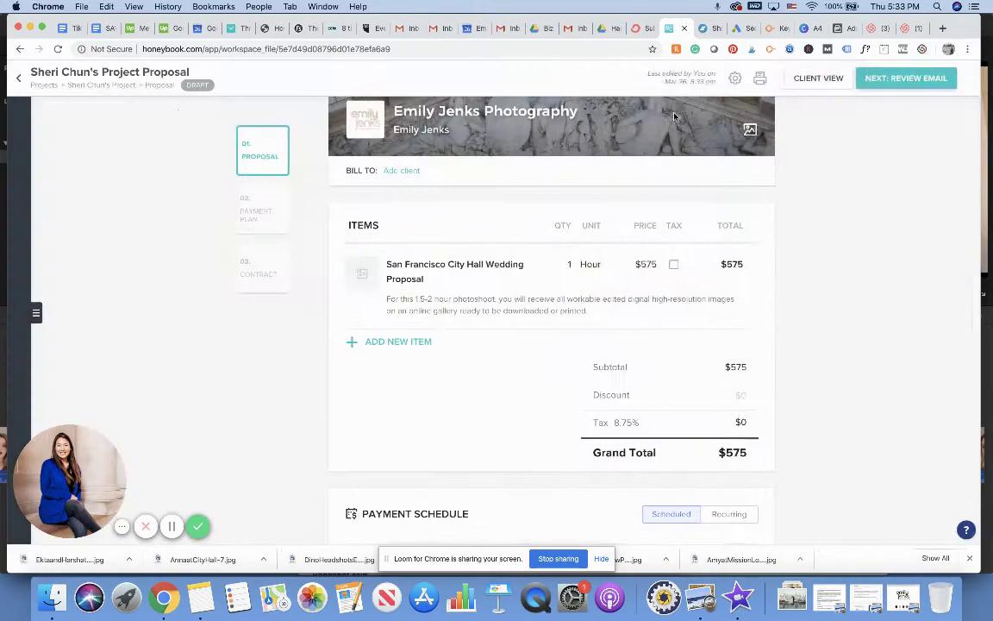
pyautogui.click(17, 78)
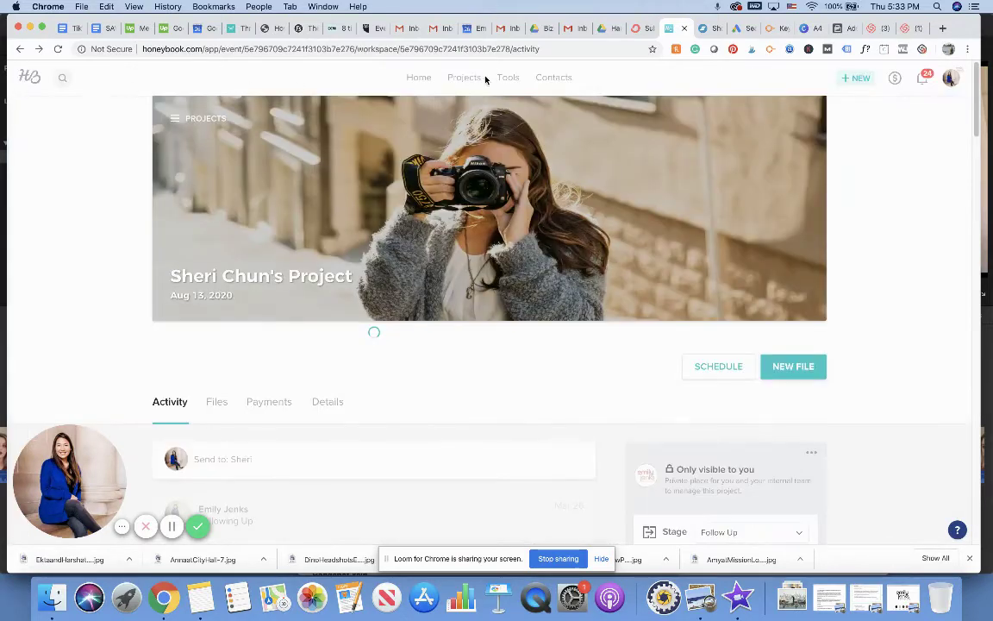
pyautogui.click(464, 78)
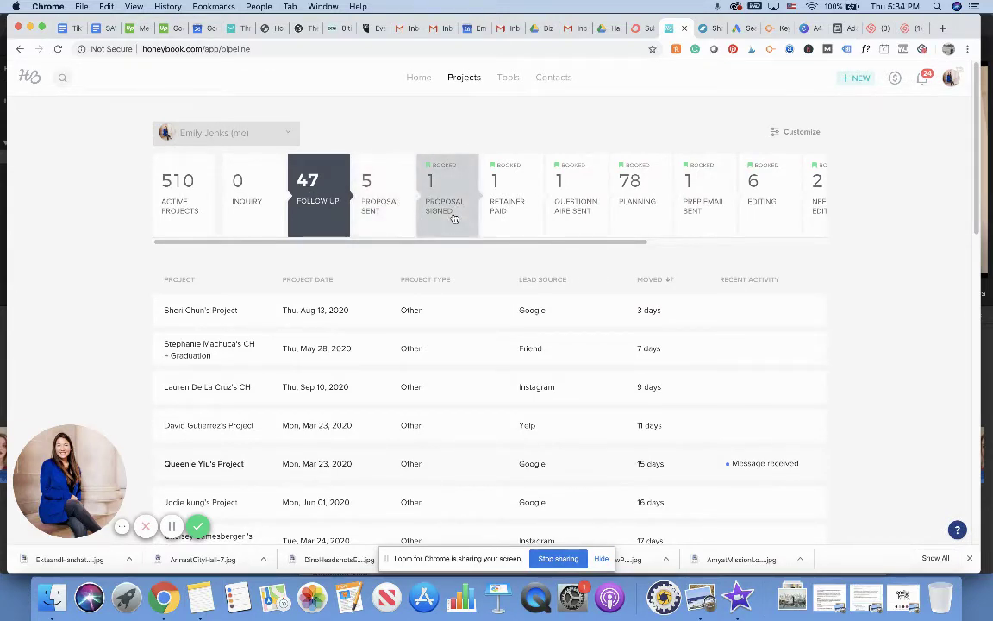
# View the Retainer Paid and Questionnaire Sent pipeline stages, and check the stage-move options for the listed project without moving it.
pyautogui.click(512, 219)
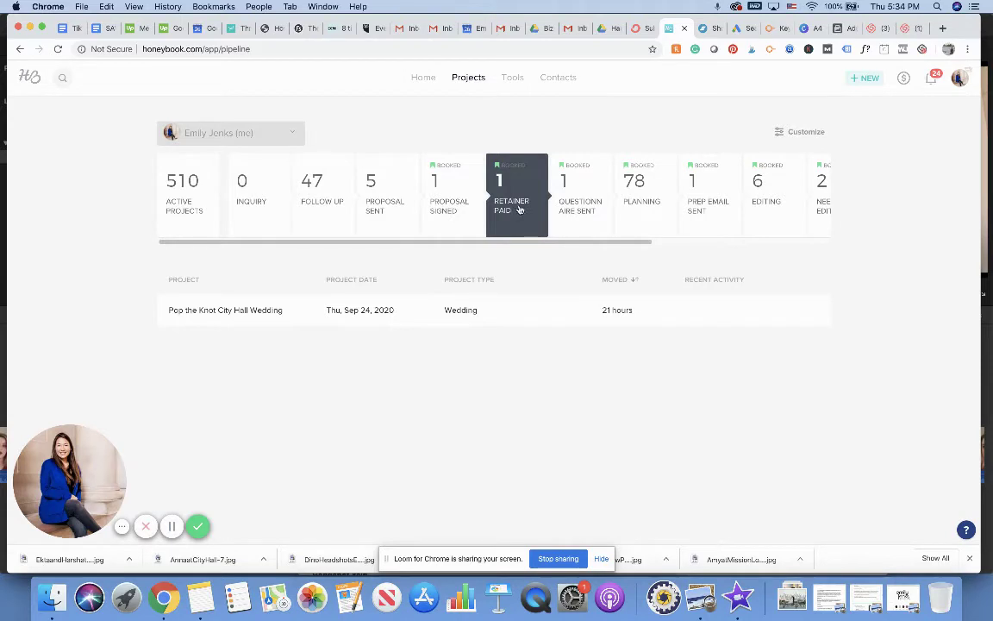
pyautogui.click(582, 224)
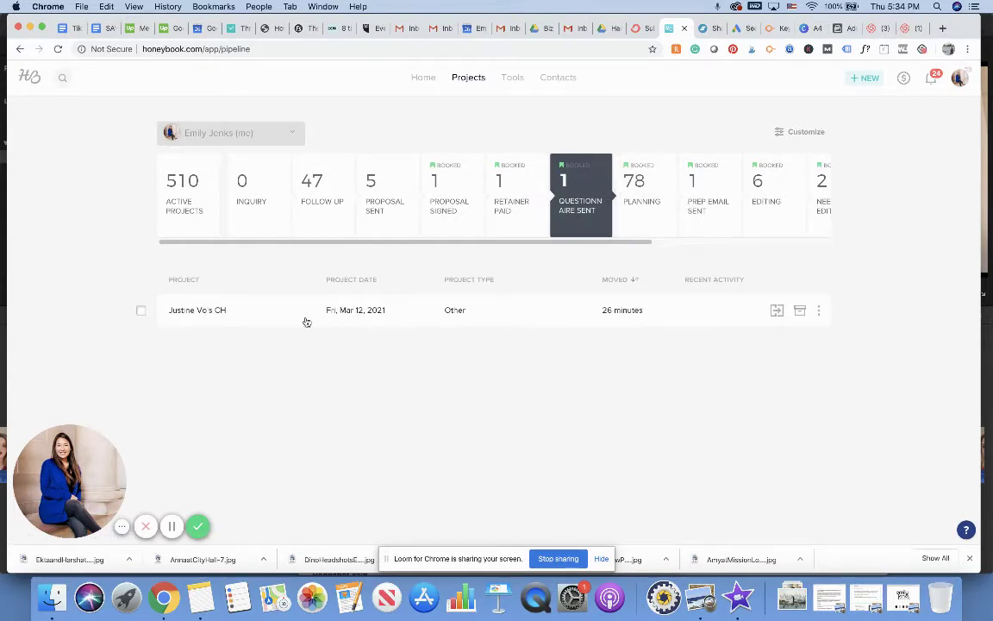
pyautogui.click(776, 311)
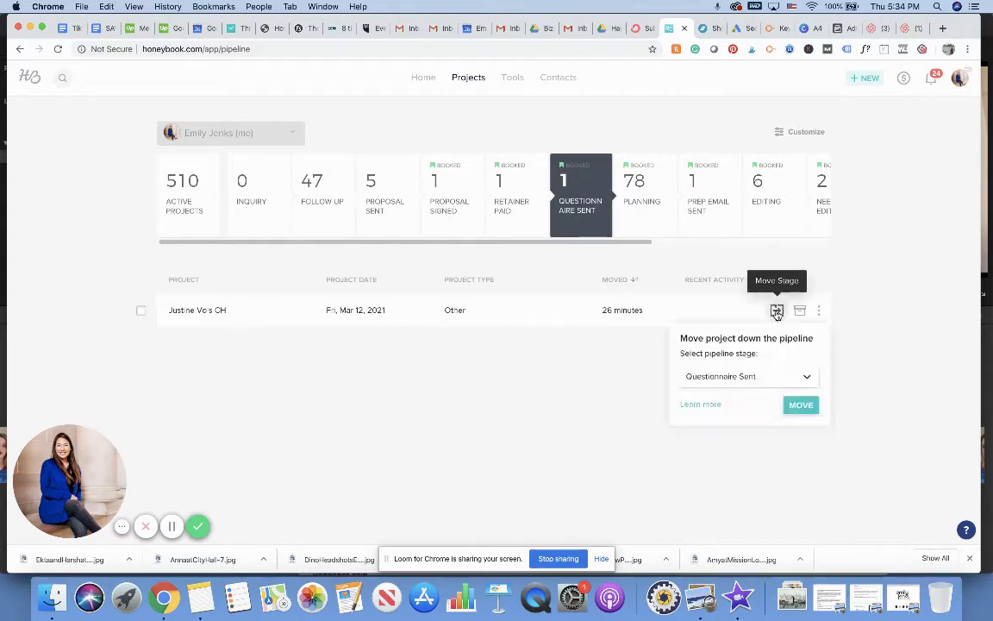
pyautogui.click(731, 379)
pyautogui.click(907, 345)
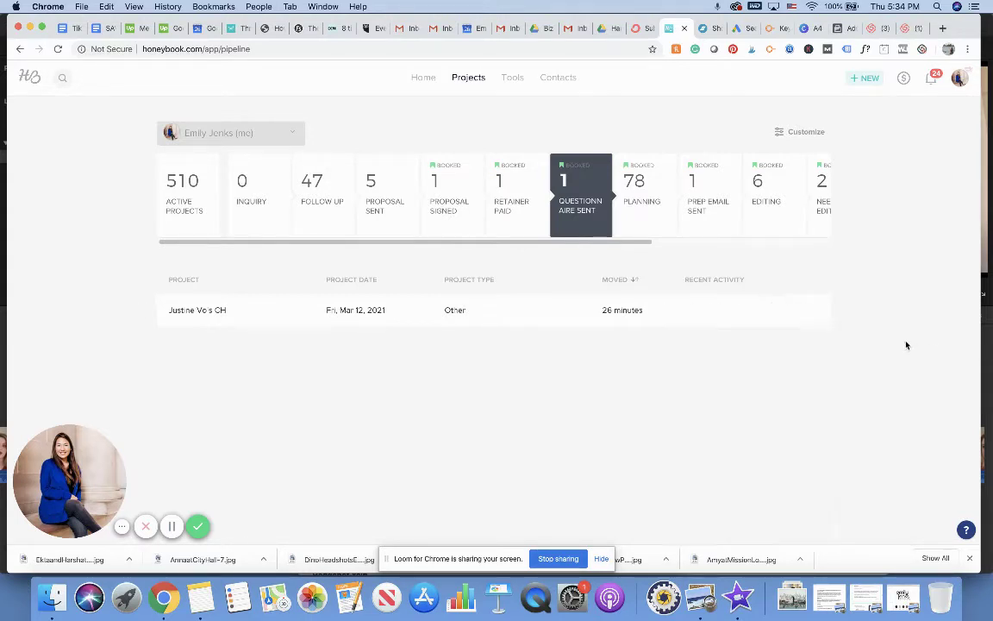
# View the projects in the Planning and Prep Email Sent stages and look over the pipeline through to Archived.
pyautogui.moveTo(616, 244); pyautogui.dragTo(651, 243)
pyautogui.moveTo(655, 242); pyautogui.dragTo(782, 215)
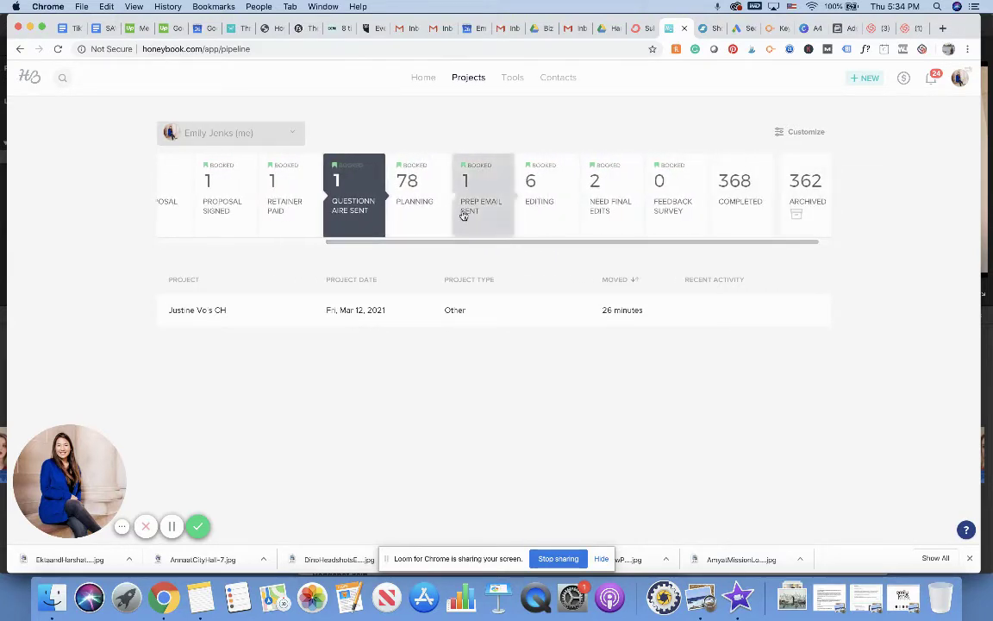
pyautogui.click(402, 222)
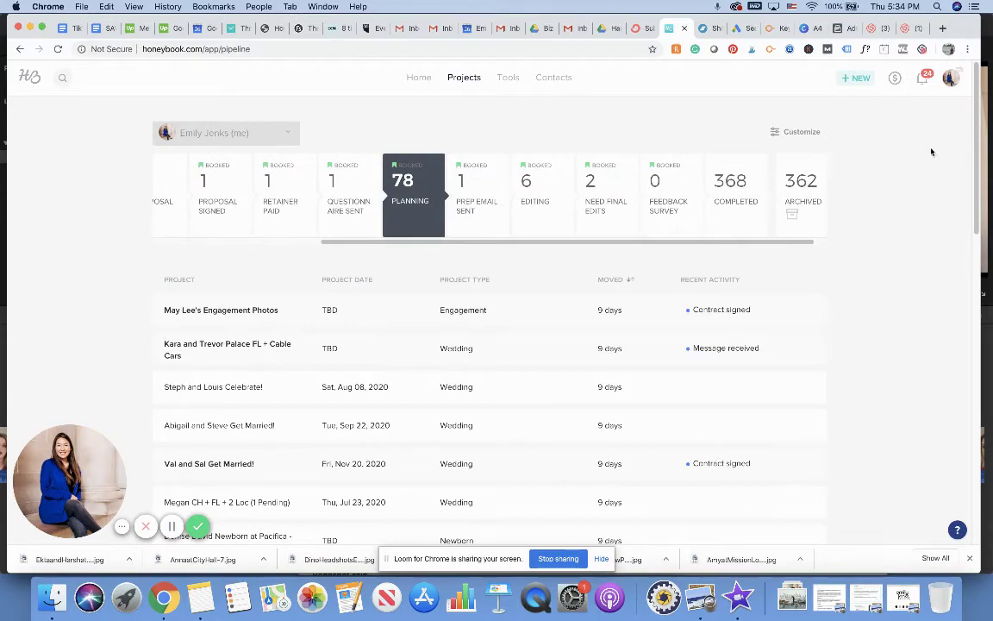
pyautogui.moveTo(976, 131); pyautogui.dragTo(981, 105)
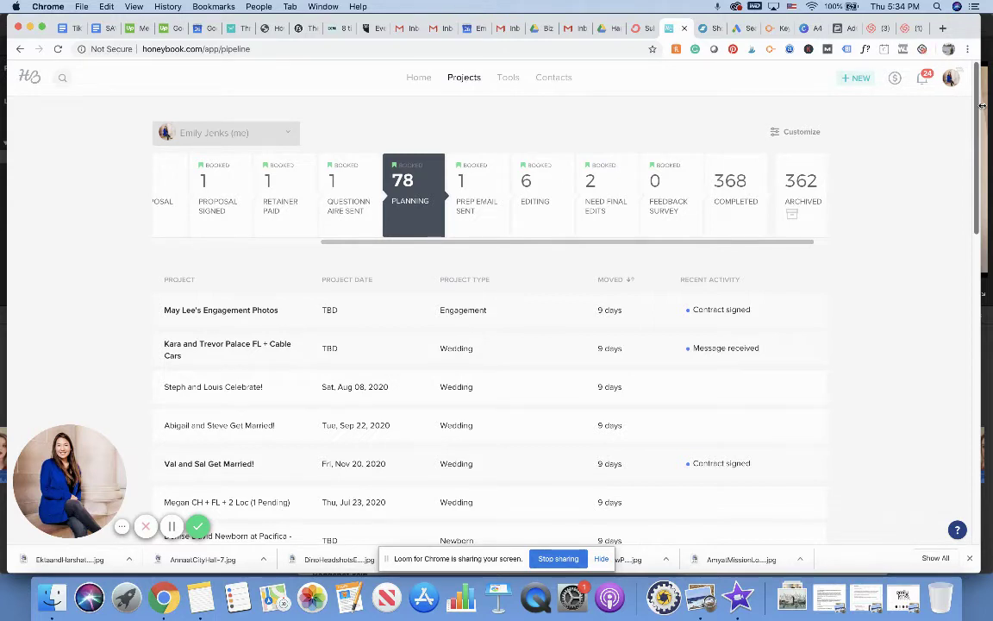
pyautogui.click(487, 226)
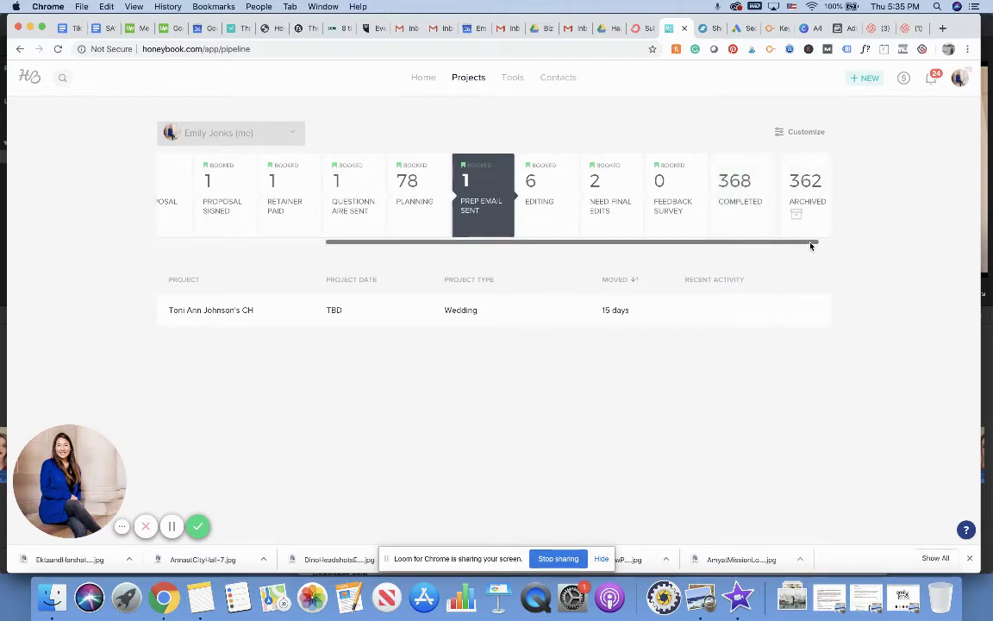
pyautogui.moveTo(814, 245); pyautogui.dragTo(838, 261)
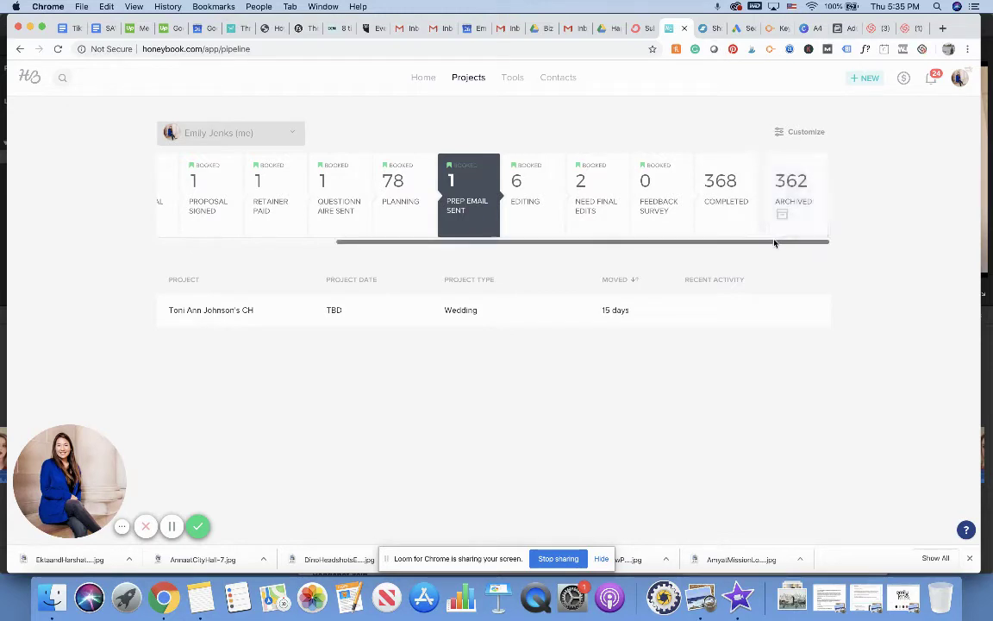
pyautogui.moveTo(775, 244); pyautogui.dragTo(354, 222)
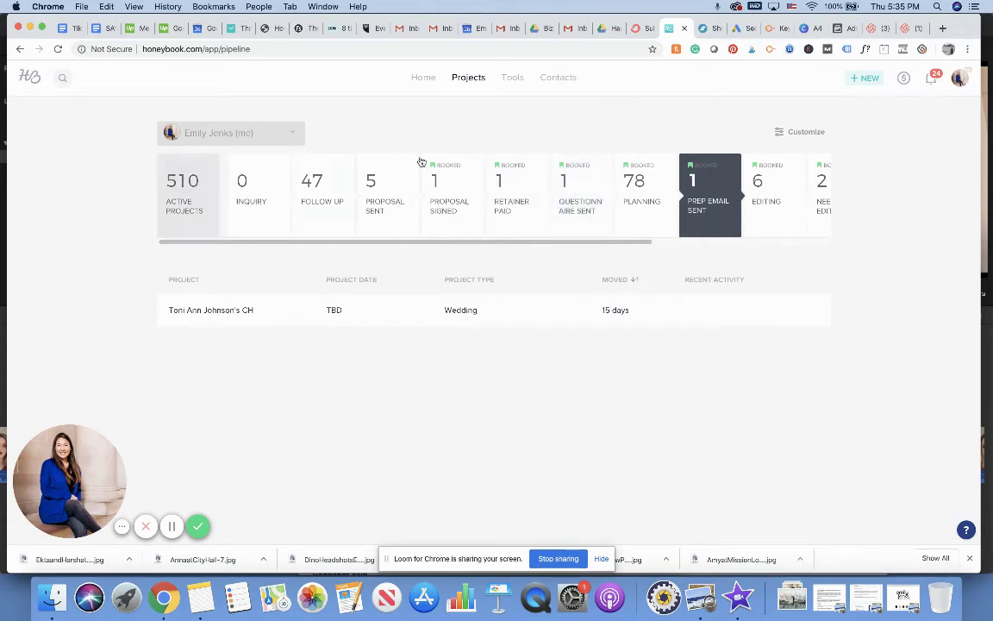
# Bring up the HoneyBook calendar and review the month of March 2020 through its last week.
pyautogui.moveTo(518, 80)
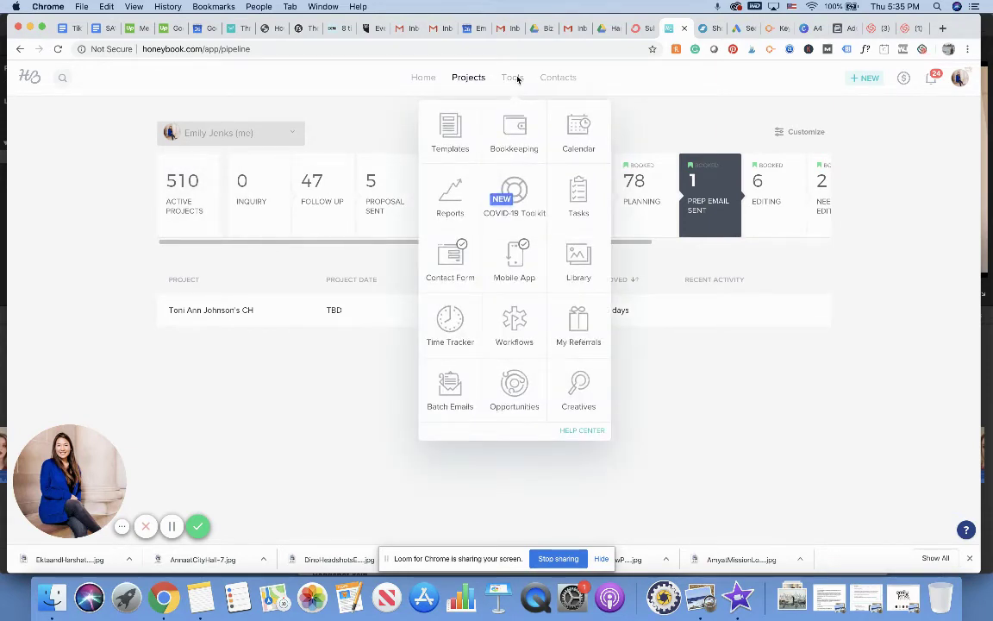
pyautogui.click(568, 135)
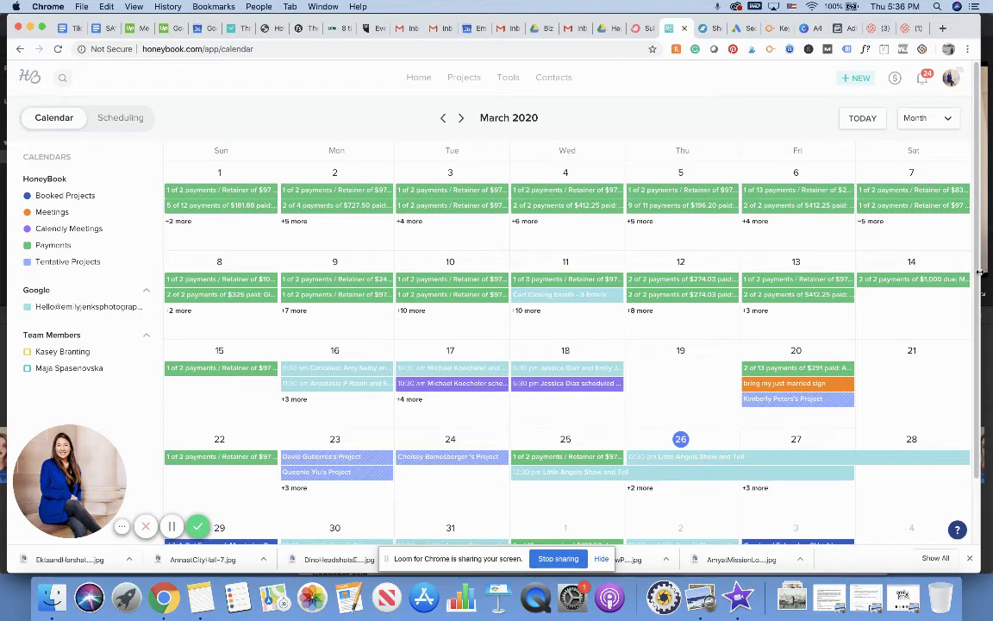
pyautogui.scroll(-2, 808, 345)
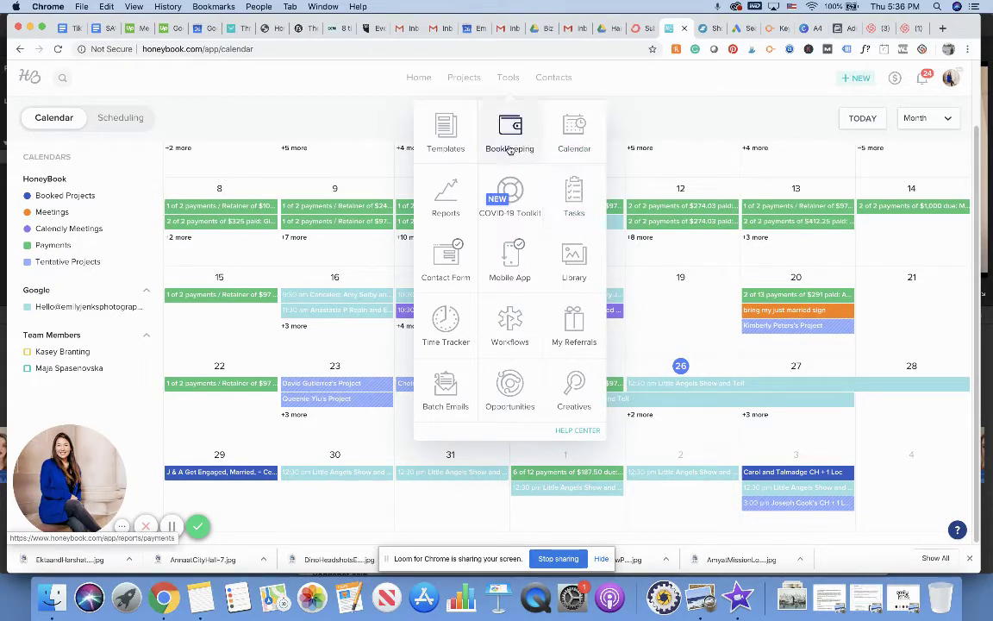
# Examine the business reports, from the monthly chart and project totals to lead sources and the yearly and monthly analytics.
pyautogui.click(440, 203)
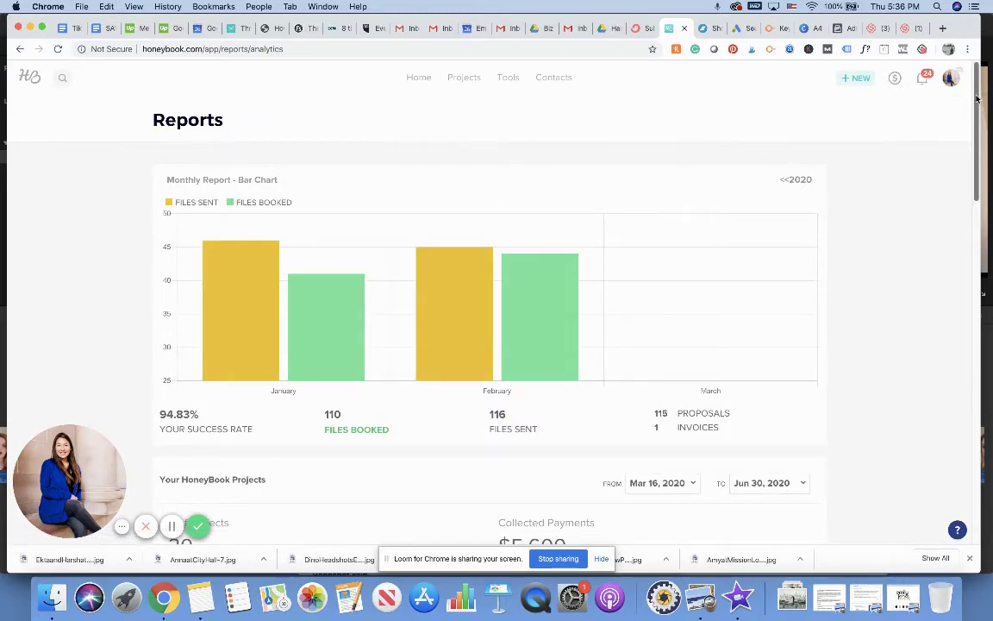
pyautogui.moveTo(977, 99); pyautogui.dragTo(983, 191)
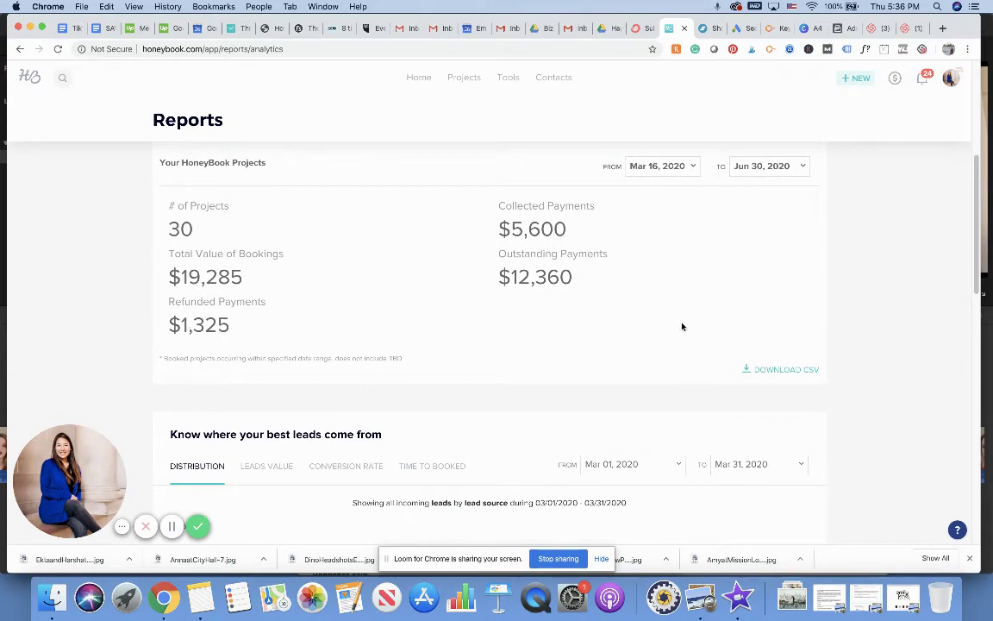
pyautogui.moveTo(976, 209); pyautogui.dragTo(979, 433)
pyautogui.click(650, 226)
pyautogui.click(928, 245)
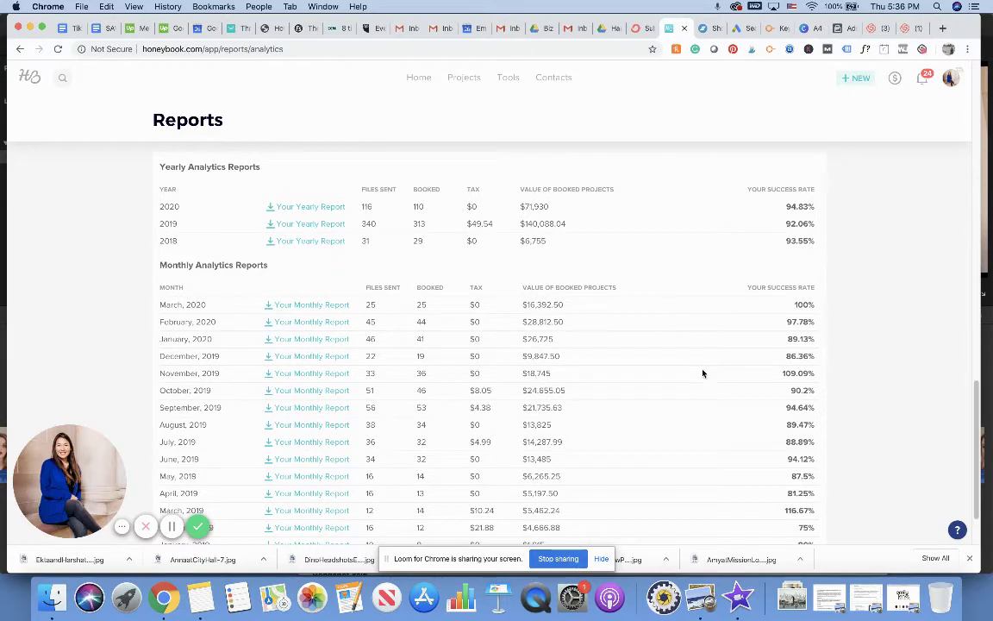
pyautogui.moveTo(982, 393); pyautogui.dragTo(912, 39)
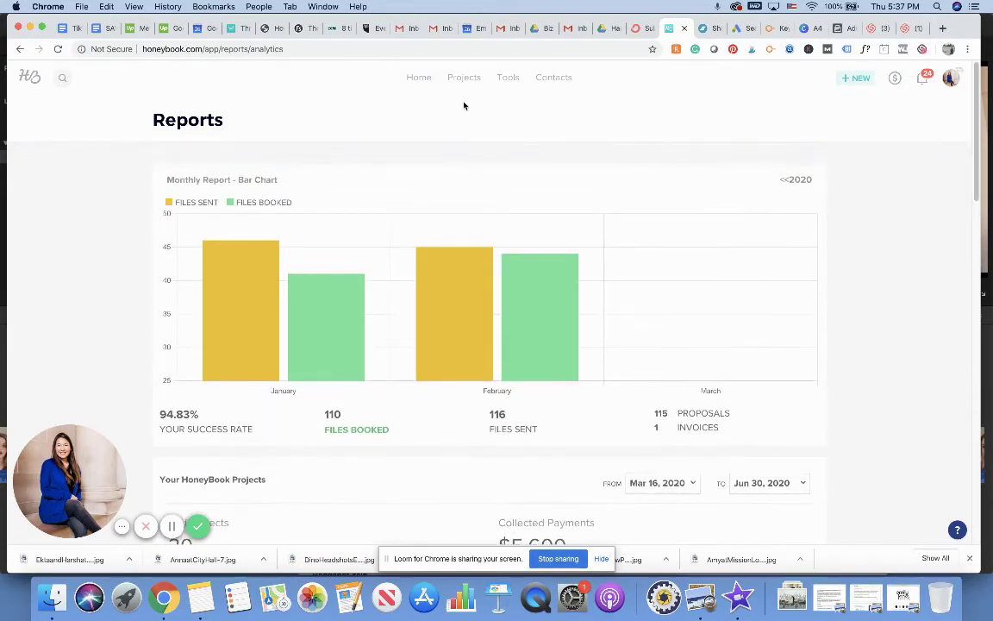
# Look through Bookkeeping, covering the payments, expenses and QuickBooks integration sections.
pyautogui.click(510, 79)
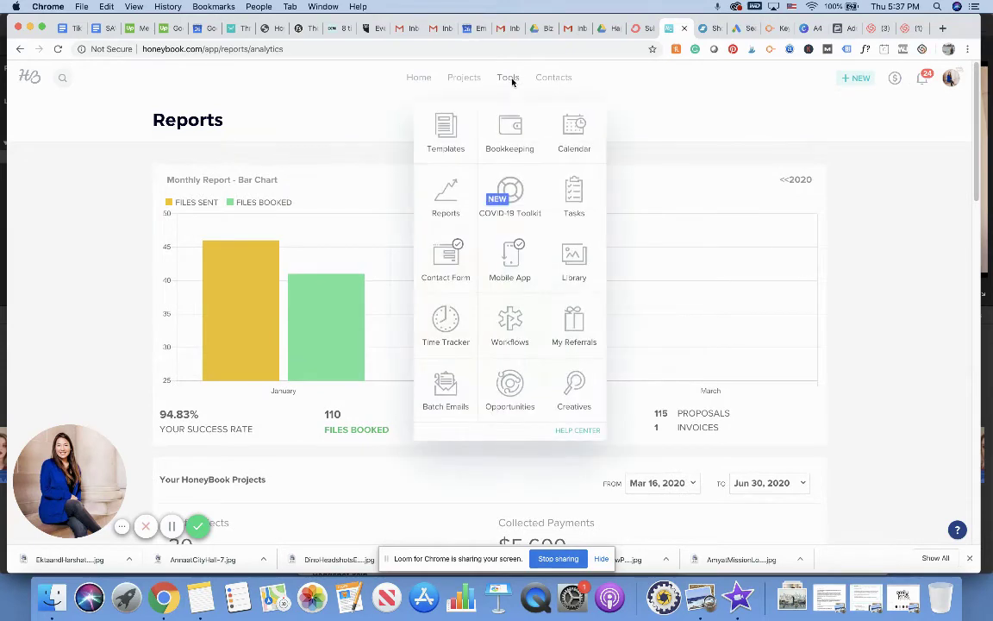
pyautogui.click(512, 126)
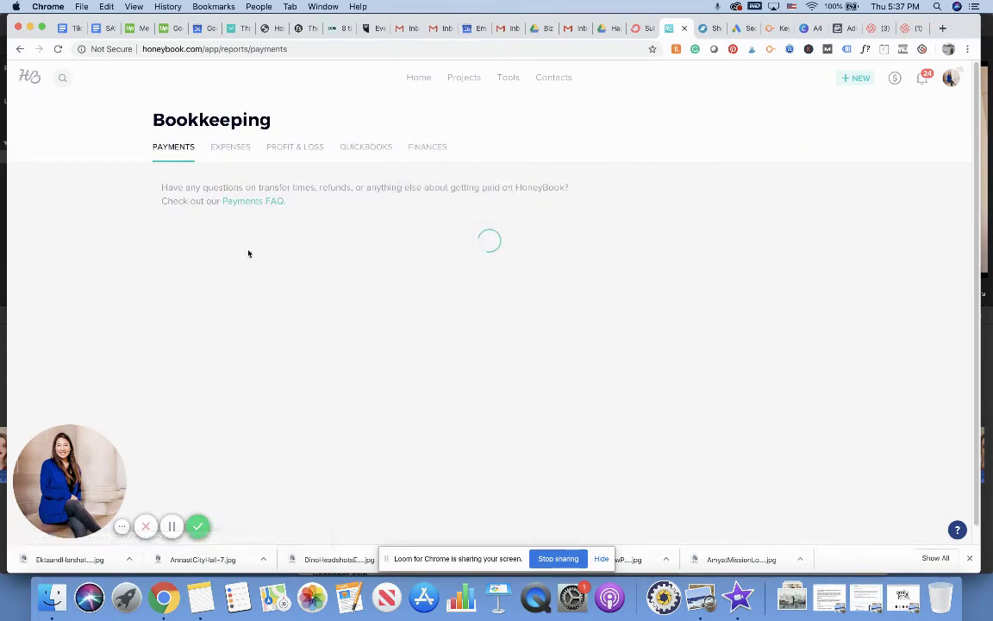
pyautogui.click(235, 150)
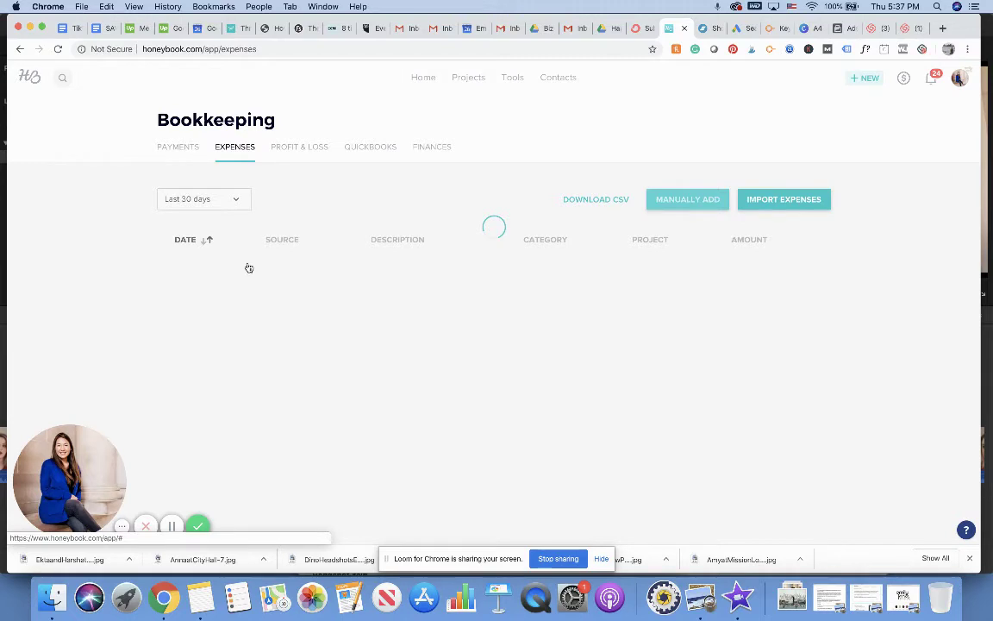
pyautogui.click(245, 149)
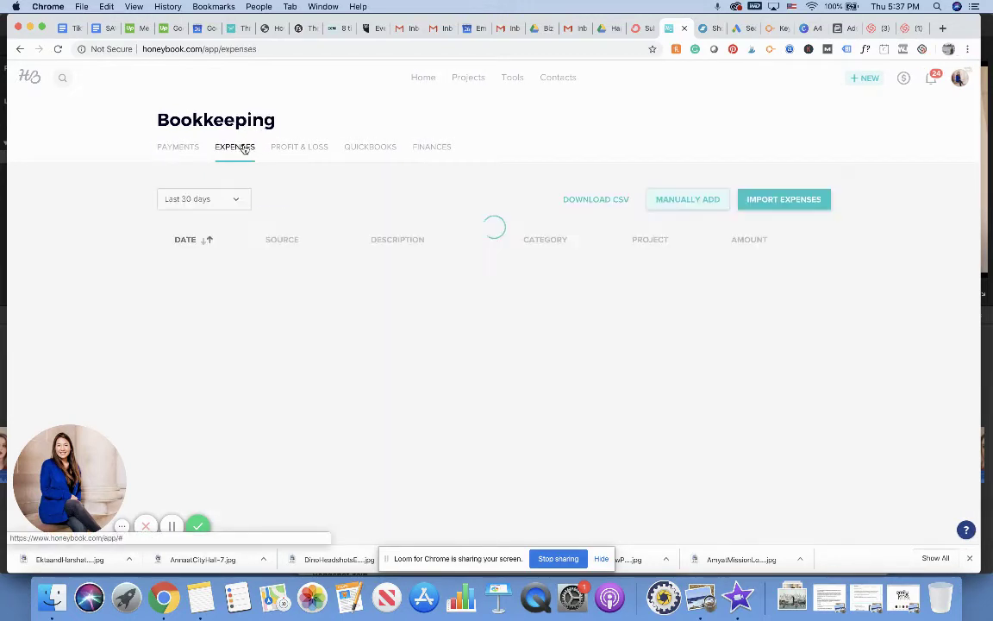
pyautogui.click(362, 151)
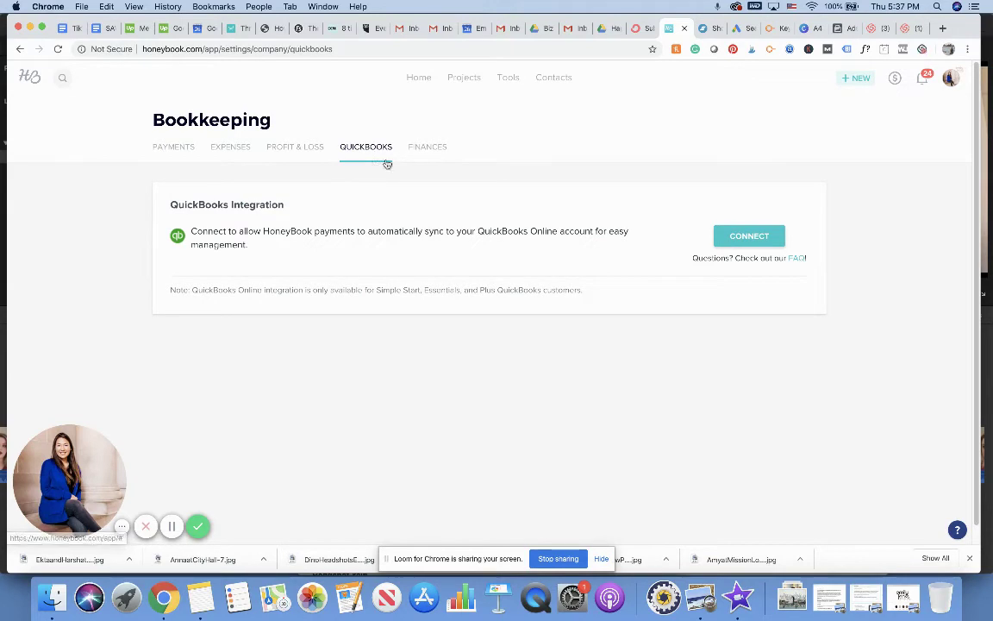
# Browse the full list of saved email templates, then return to the template categories overview.
pyautogui.click(507, 78)
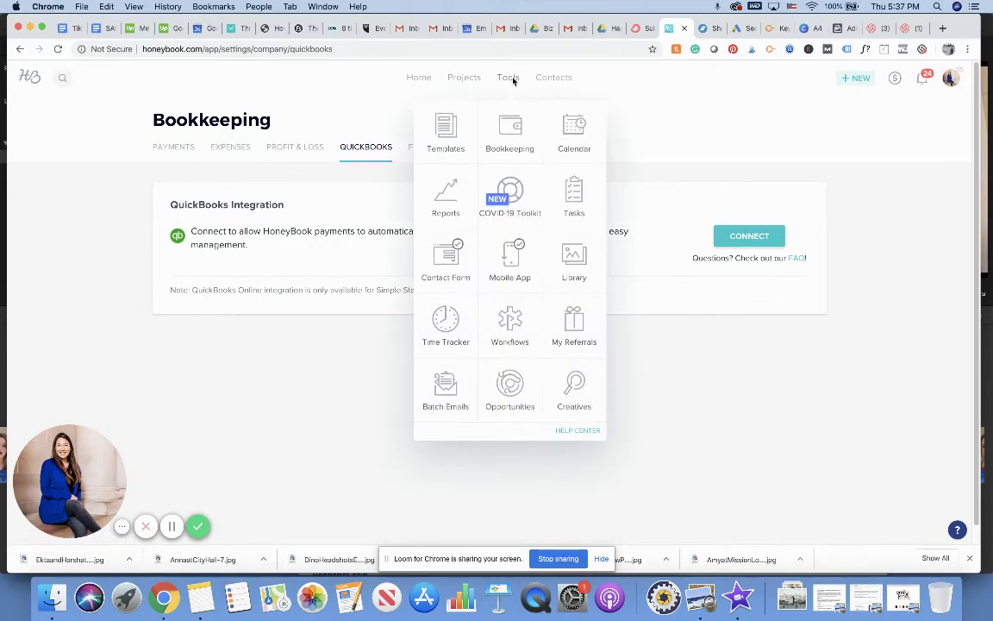
pyautogui.click(450, 129)
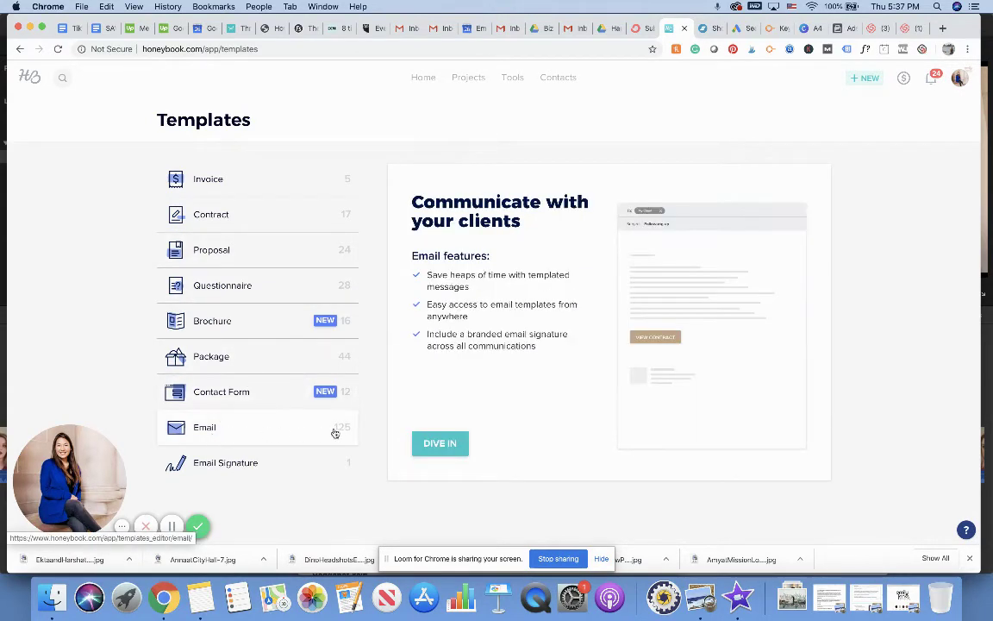
pyautogui.click(212, 428)
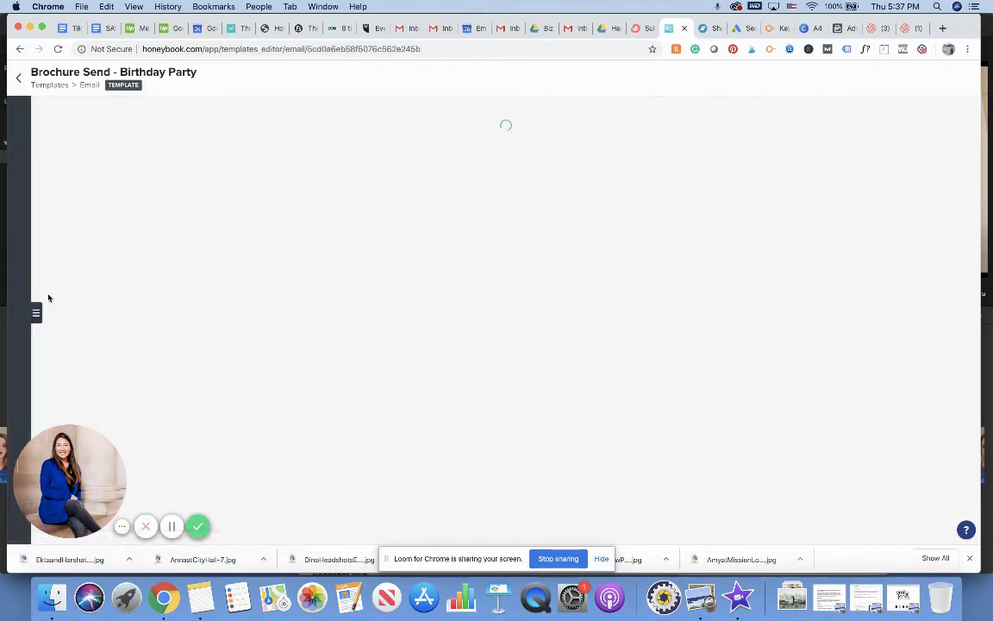
pyautogui.click(36, 316)
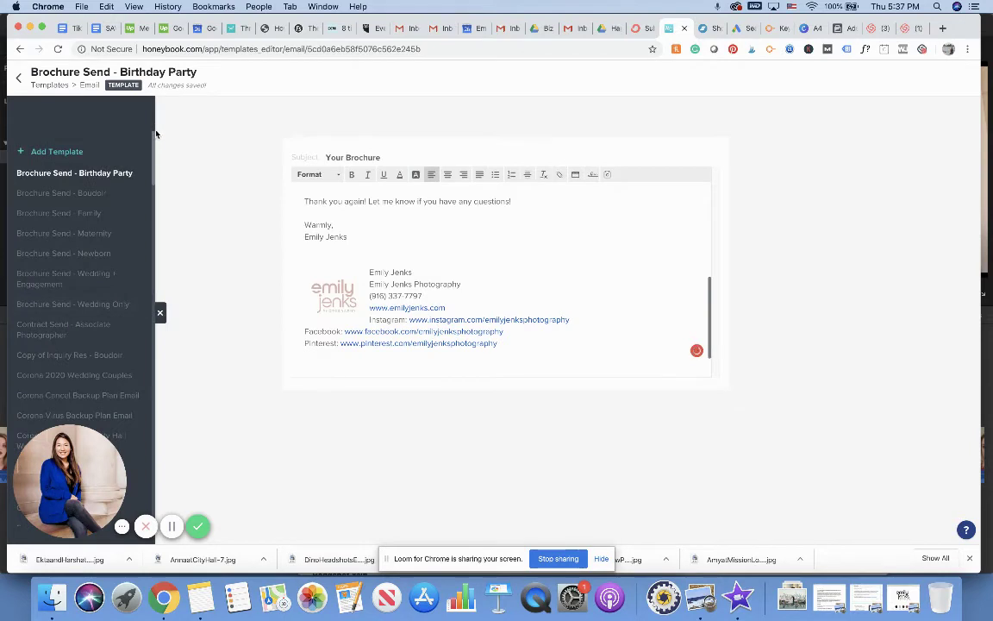
pyautogui.moveTo(155, 139)
pyautogui.mouseDown()
pyautogui.moveTo(155, 183)
pyautogui.moveTo(152, 158)
pyautogui.mouseUp()
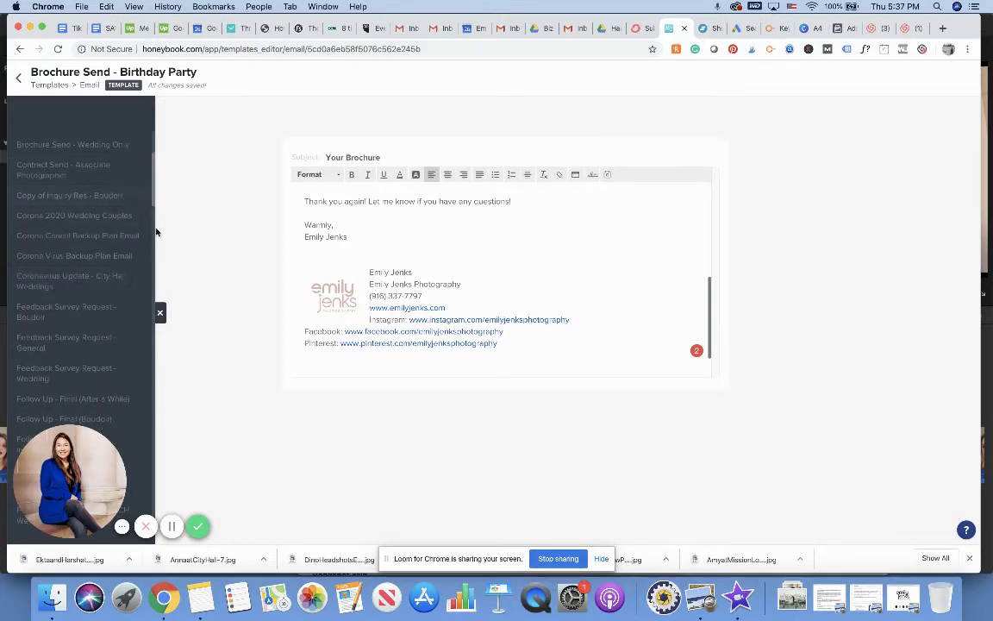
pyautogui.scroll(-5, 155, 237)
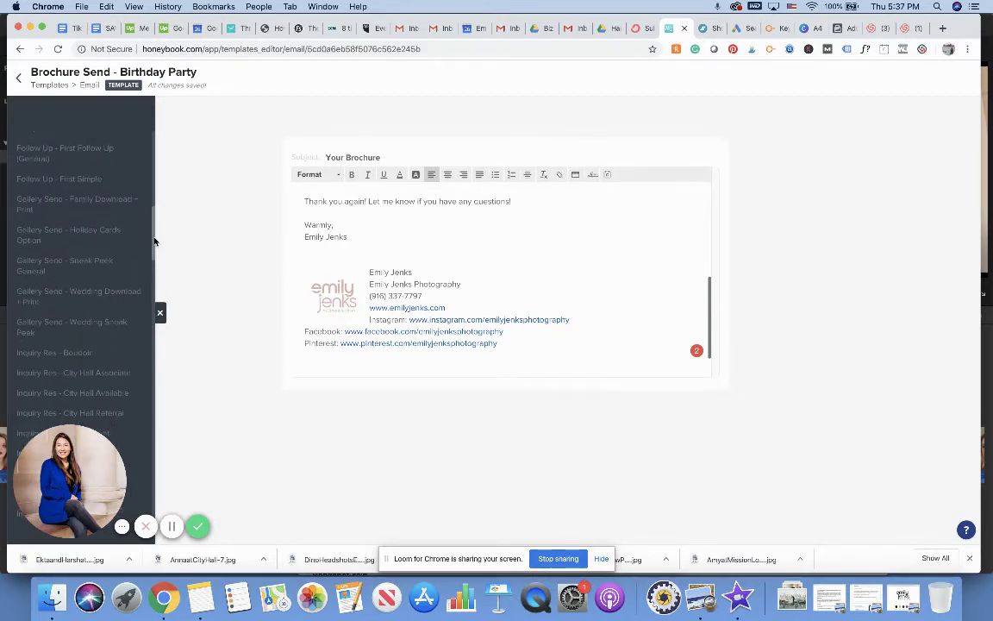
pyautogui.scroll(-1, 156, 242)
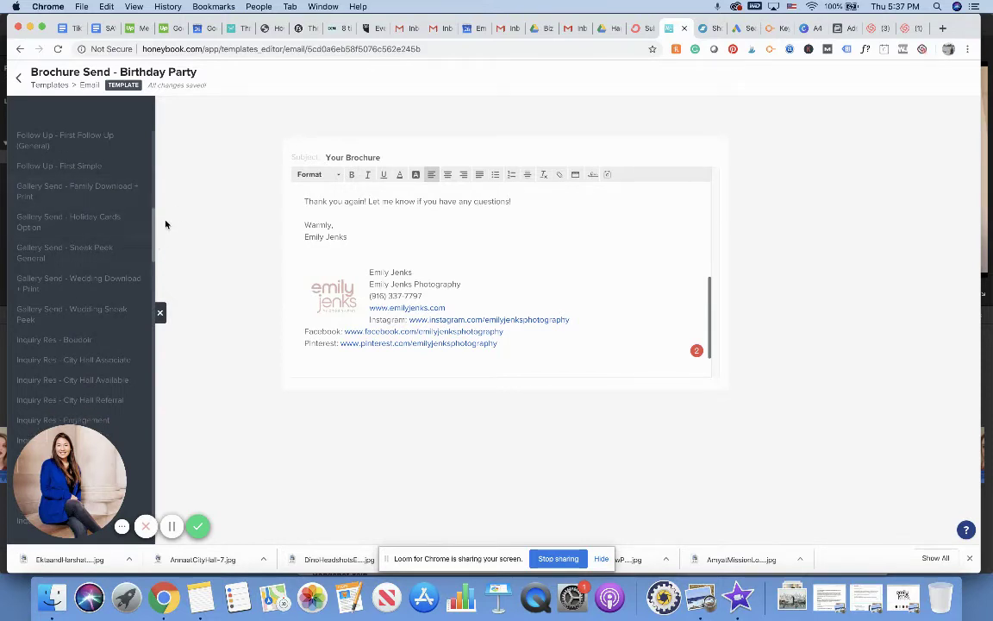
pyautogui.click(159, 312)
pyautogui.moveTo(154, 220); pyautogui.dragTo(153, 490)
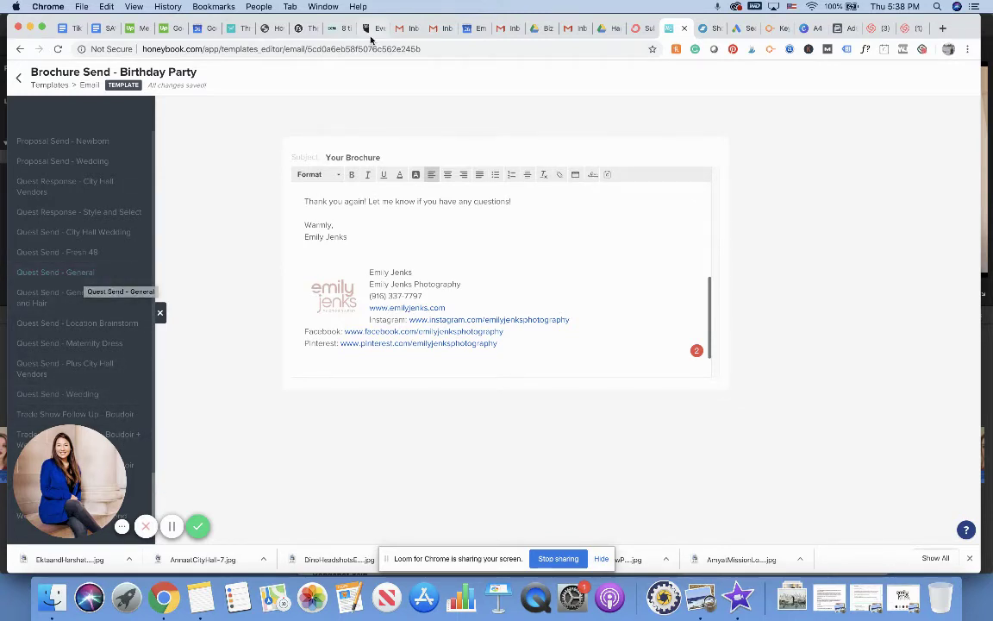
pyautogui.click(18, 78)
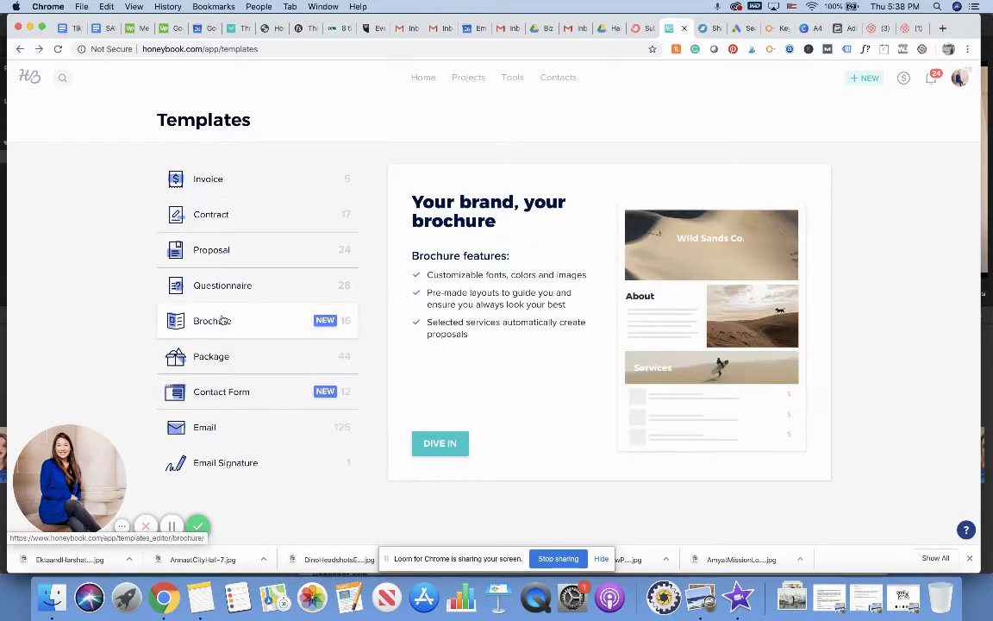
# Review the City Hall Weddings by EJP brochure template from its welcome section through the discounts, then return to the templates overview.
pyautogui.click(215, 321)
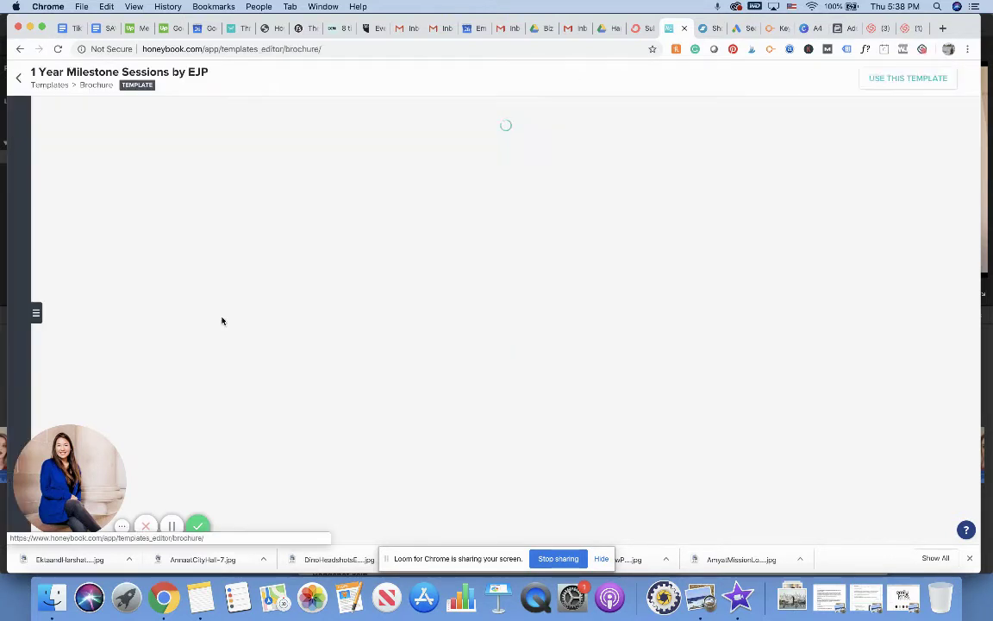
pyautogui.click(35, 313)
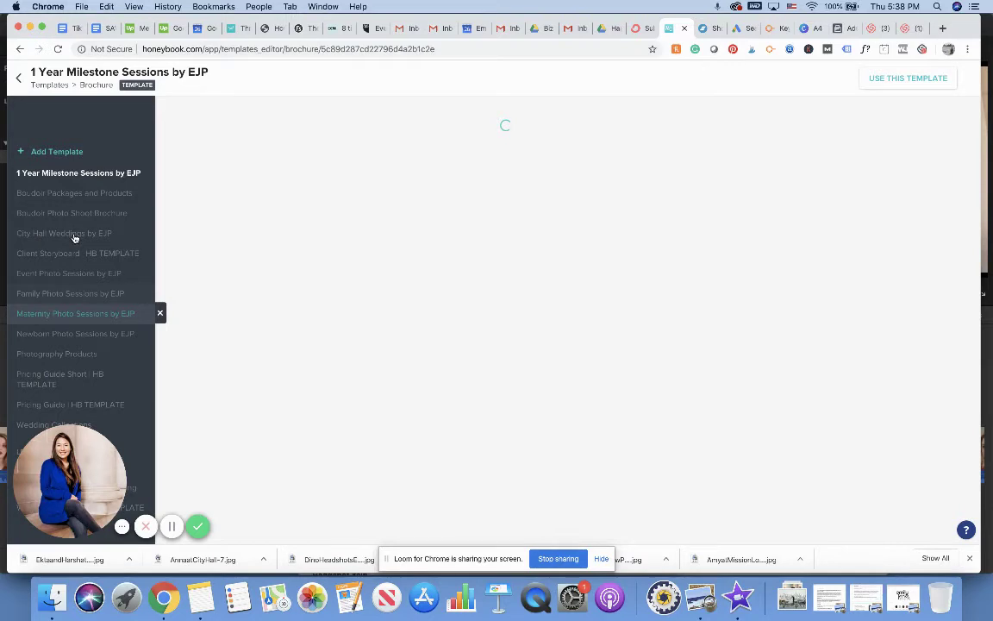
pyautogui.click(74, 235)
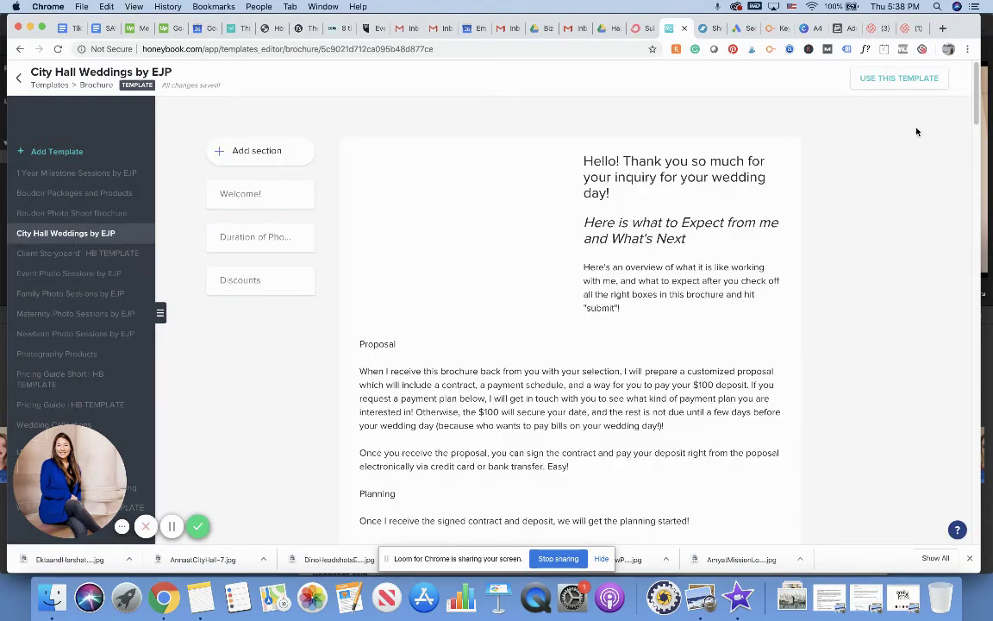
pyautogui.scroll(-3, 973, 108)
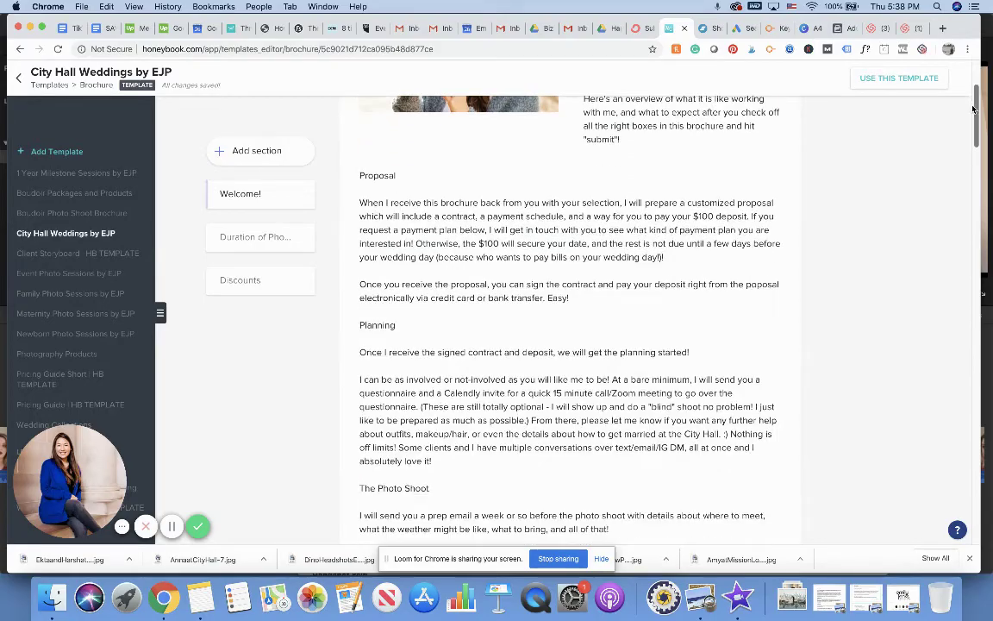
pyautogui.moveTo(973, 108); pyautogui.dragTo(894, 515)
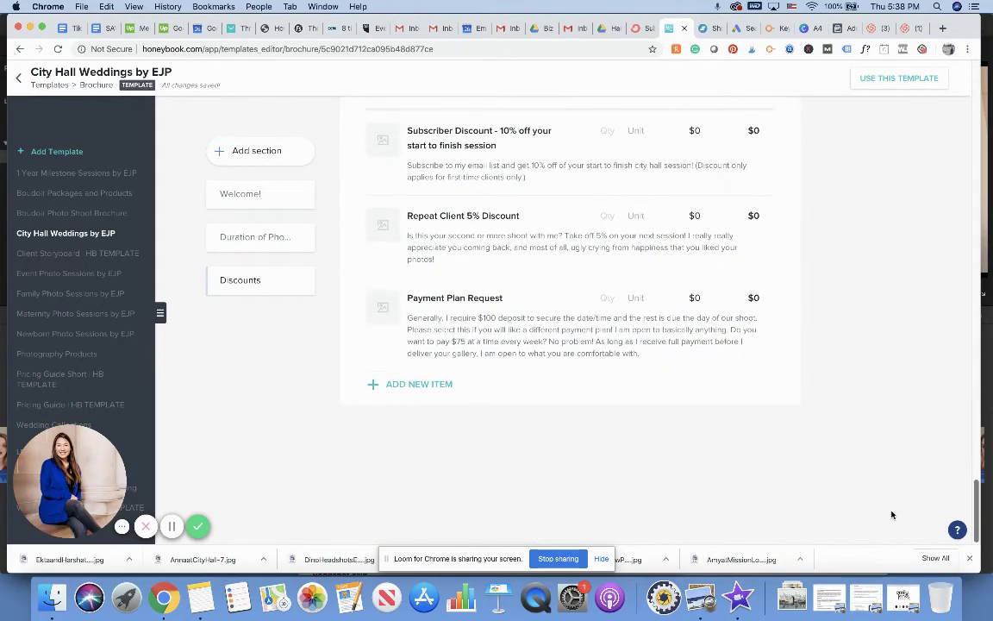
pyautogui.click(18, 78)
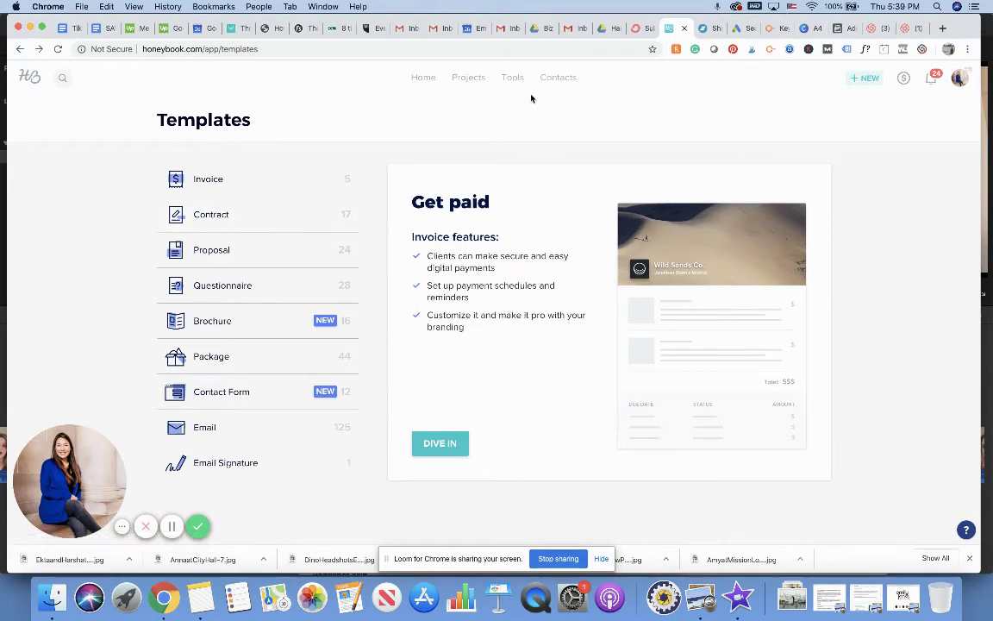
# Look through the Opportunities feed of the San Francisco creative community.
pyautogui.click(512, 77)
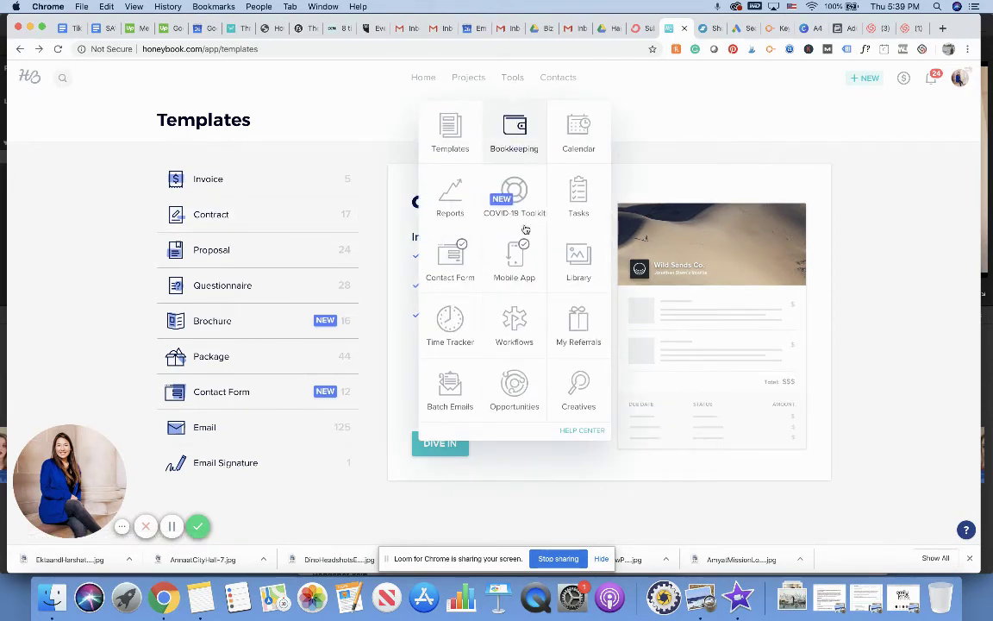
pyautogui.click(515, 385)
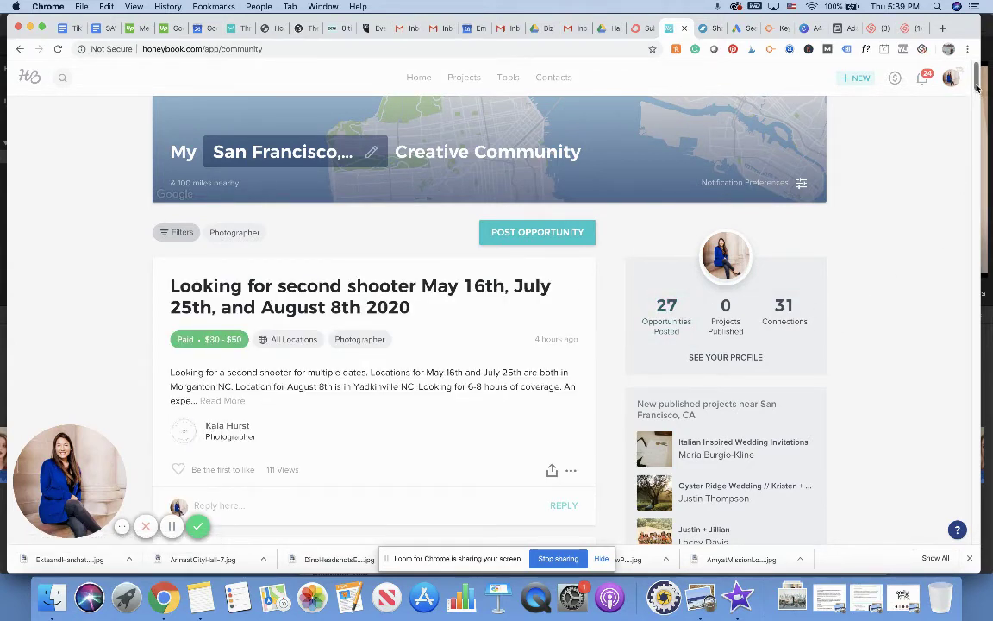
pyautogui.scroll(-15, 976, 87)
pyautogui.scroll(15, 976, 87)
# View the COVID-19 Toolkit with its upcoming projects, content guides and templates.
pyautogui.click(508, 78)
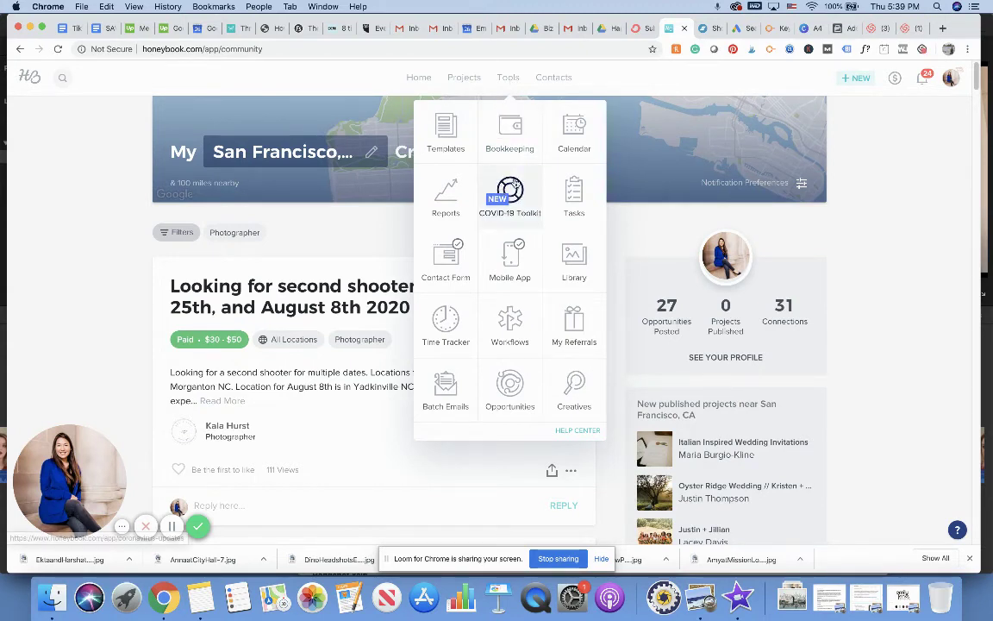
pyautogui.click(510, 190)
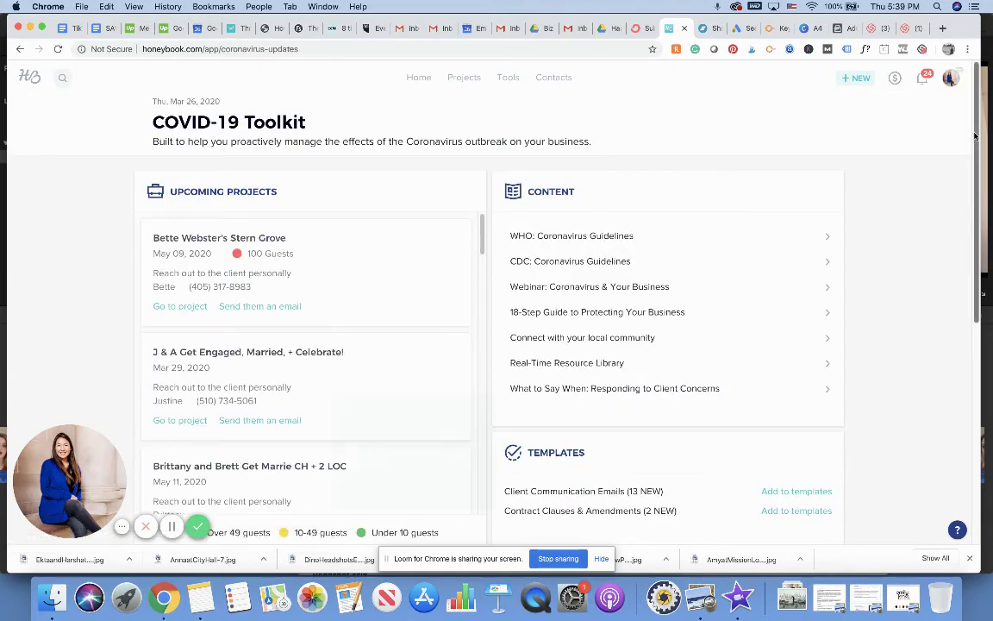
pyautogui.moveTo(972, 138)
pyautogui.mouseDown()
pyautogui.moveTo(970, 281)
pyautogui.moveTo(980, 334)
pyautogui.moveTo(958, 150)
pyautogui.mouseUp()
pyautogui.scroll(1, 875, 103)
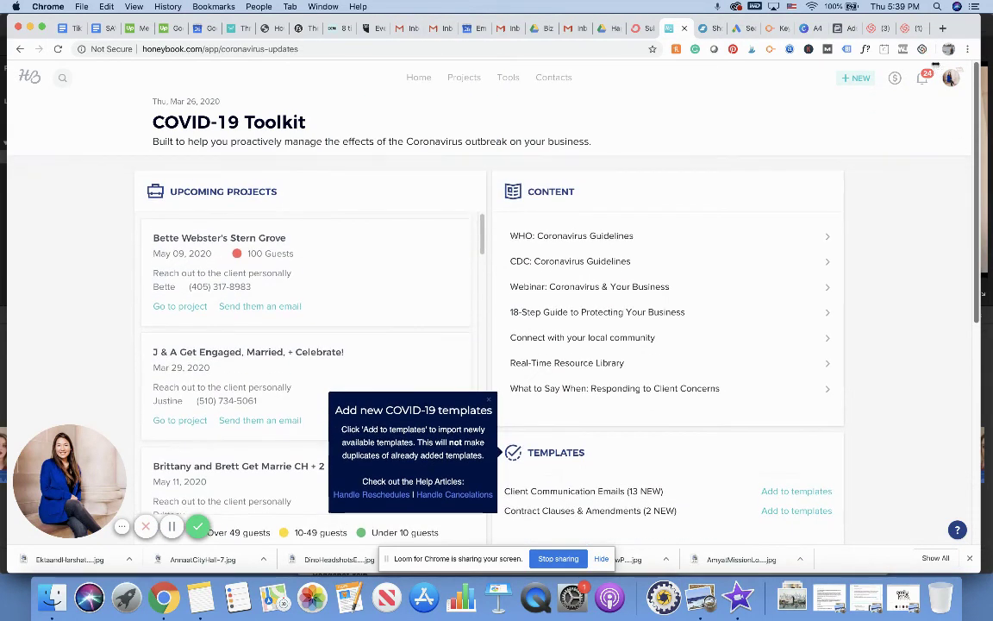
# Create a new batch email and fill it from the Corona 2020 Wedding Couples template.
pyautogui.moveTo(508, 81)
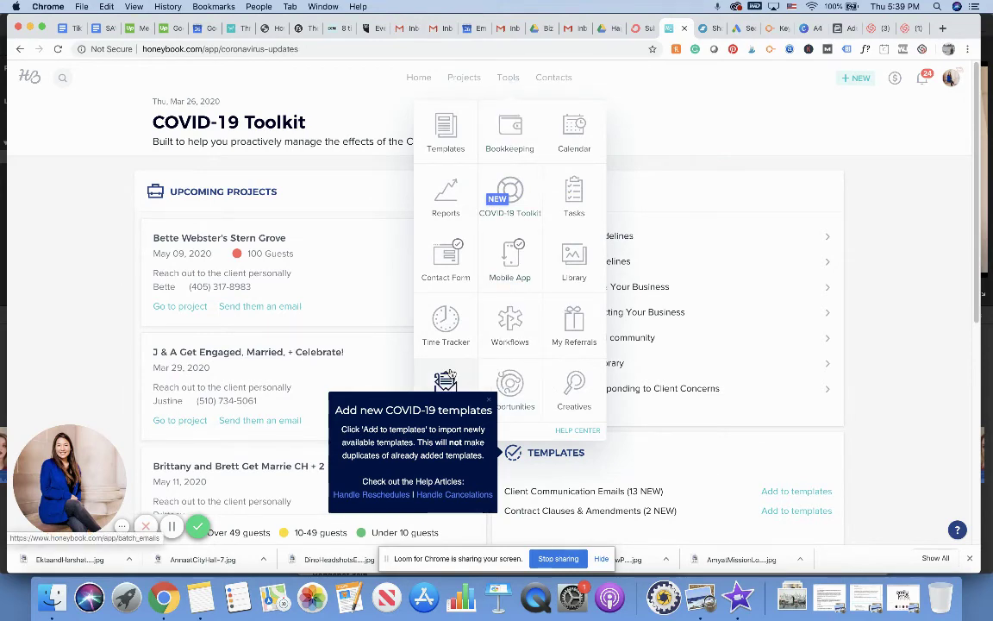
pyautogui.click(448, 373)
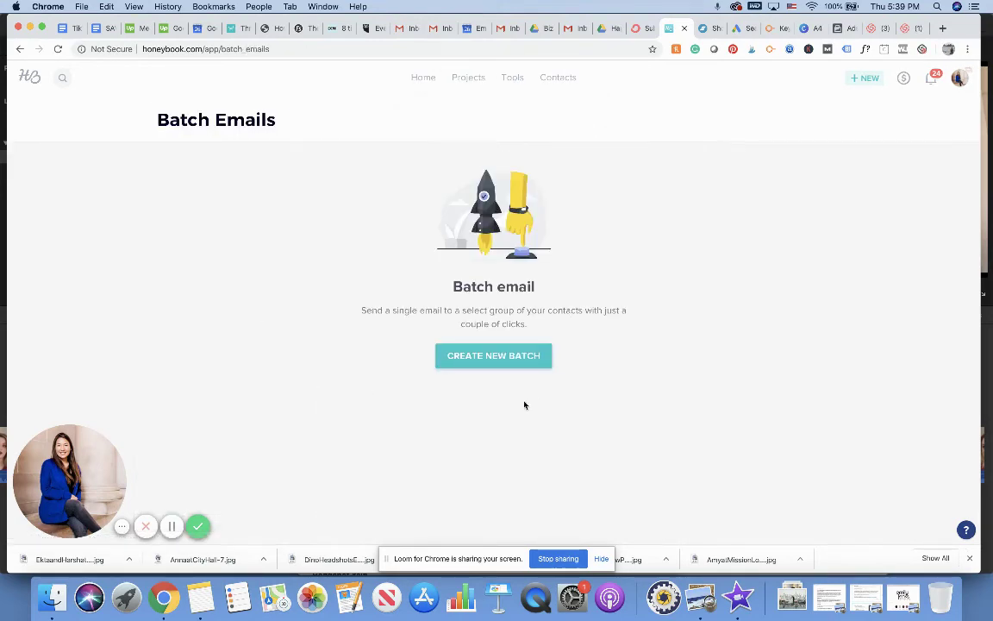
pyautogui.click(466, 358)
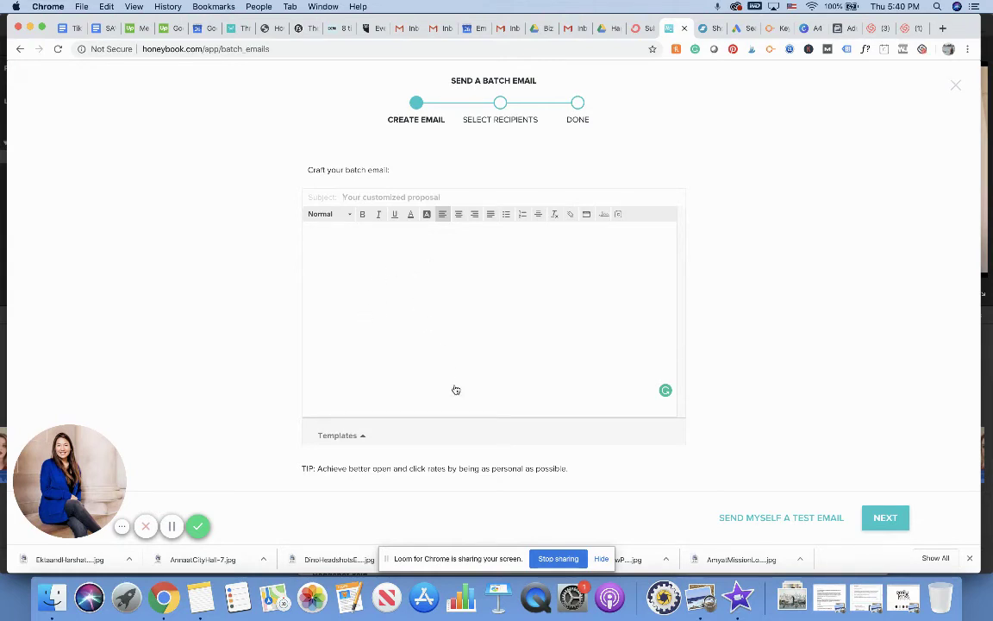
pyautogui.click(363, 435)
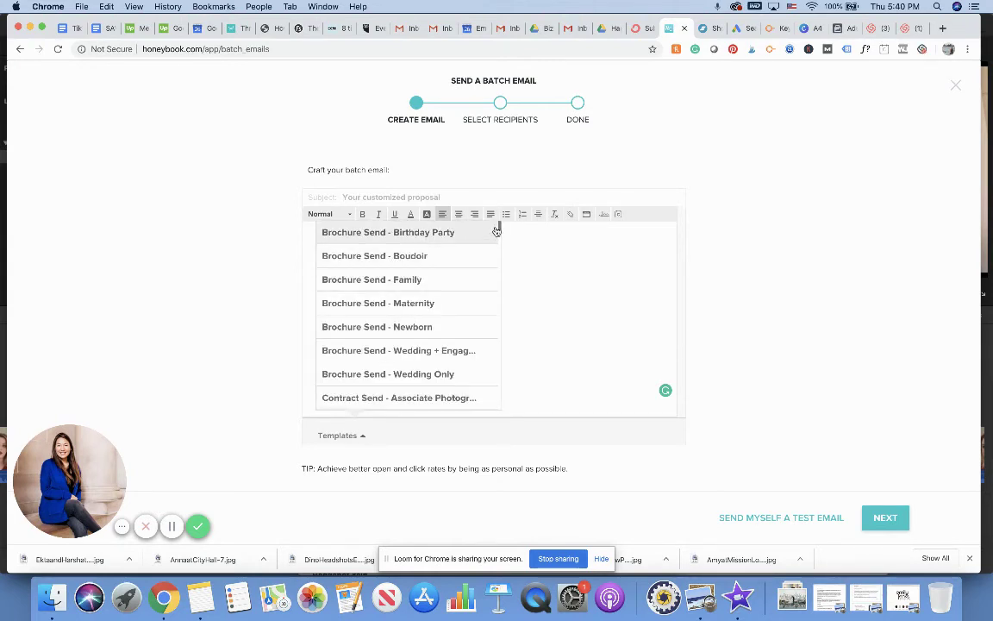
pyautogui.scroll(-3, 499, 229)
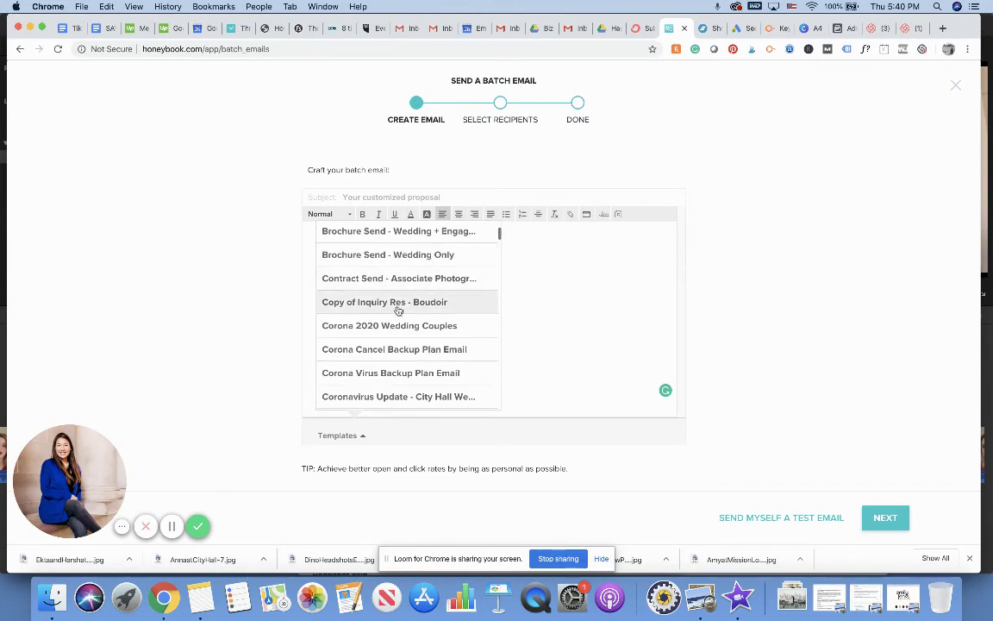
pyautogui.click(380, 327)
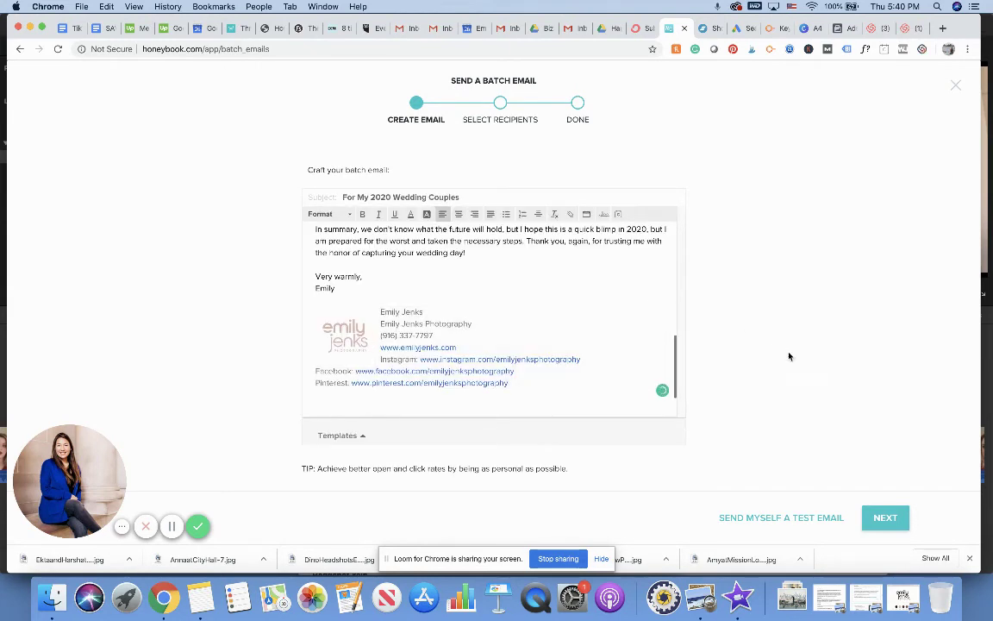
# Continue to the batch email's recipient selection, browse the contacts, and close the draft without sending it.
pyautogui.click(886, 519)
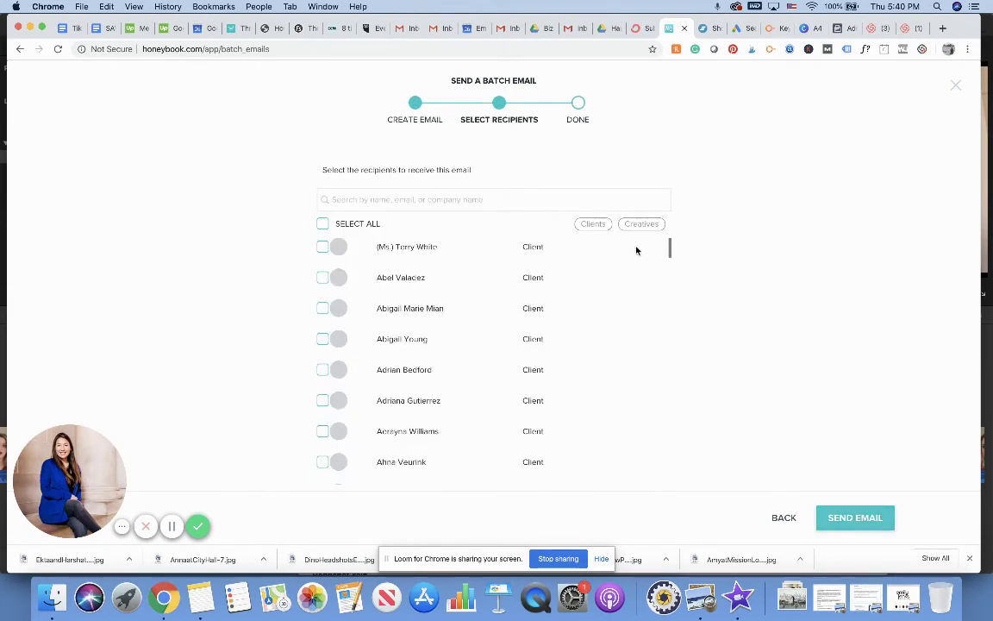
pyautogui.moveTo(670, 248); pyautogui.dragTo(676, 509)
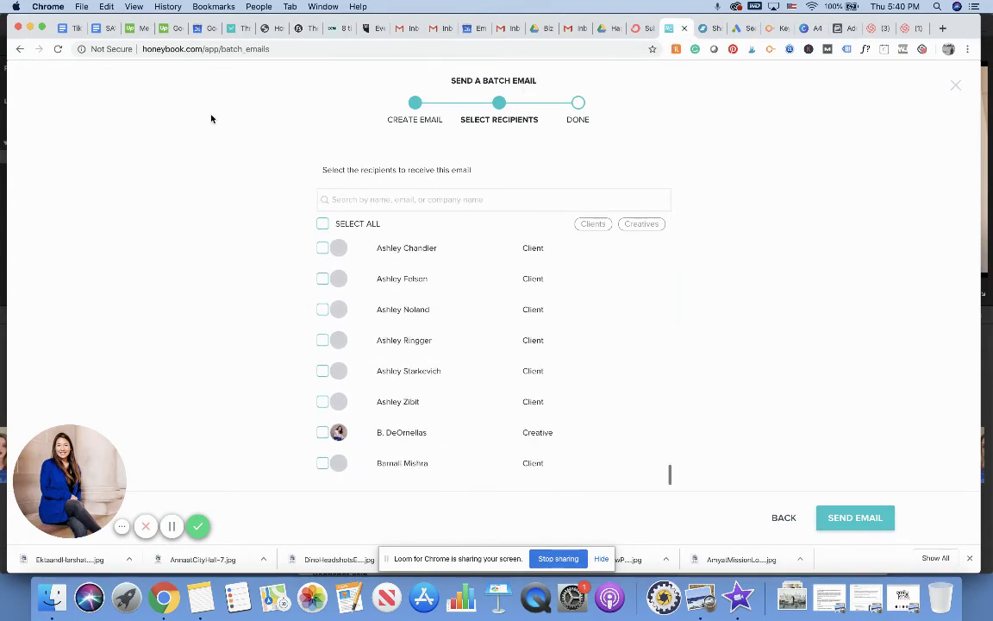
pyautogui.click(955, 85)
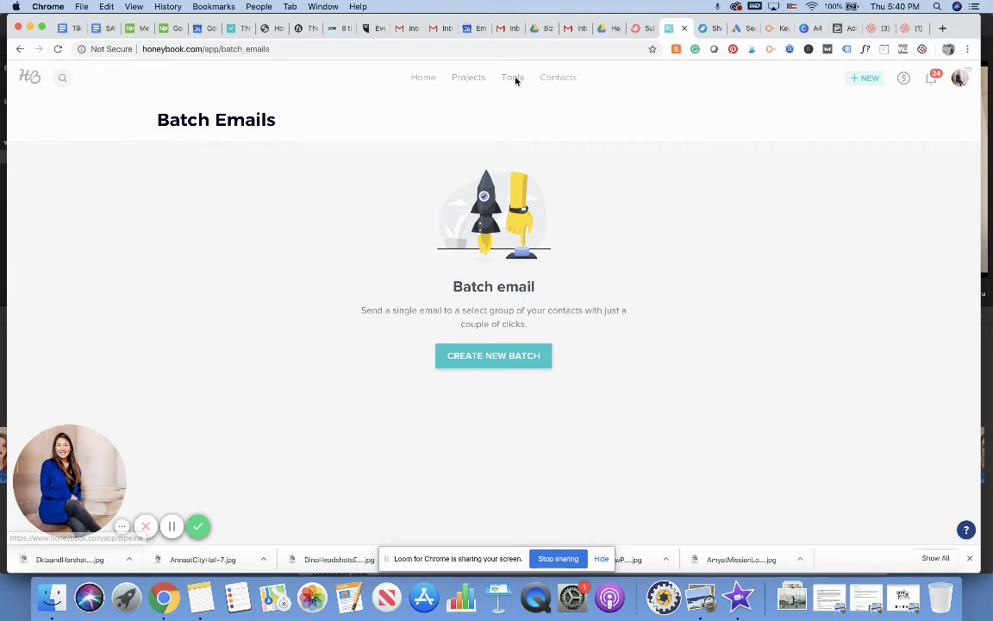
# Browse the saved email templates down the list once more, then go back to the projects pipeline.
pyautogui.moveTo(511, 79)
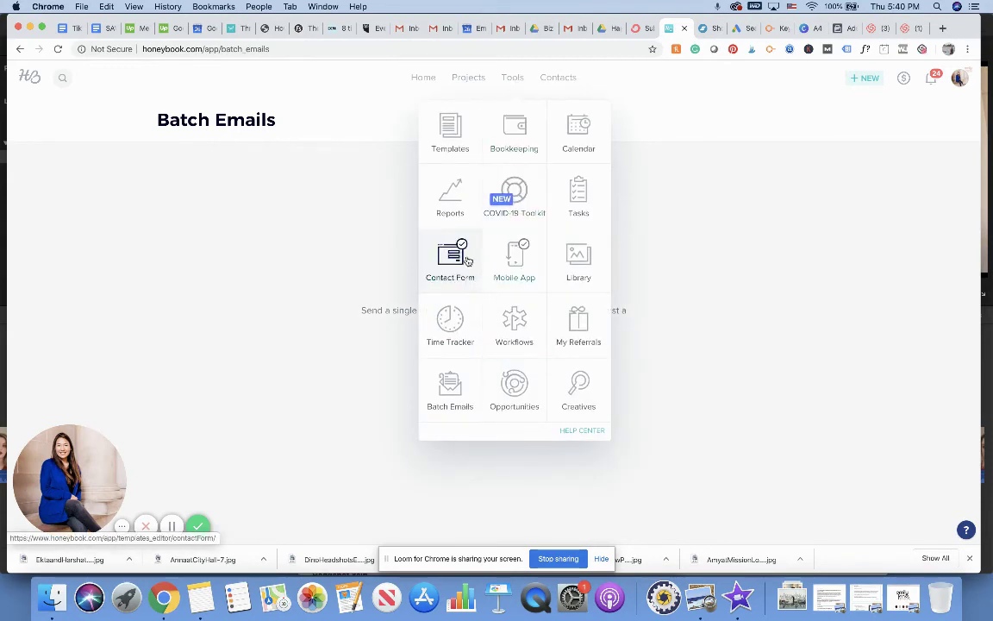
pyautogui.click(466, 128)
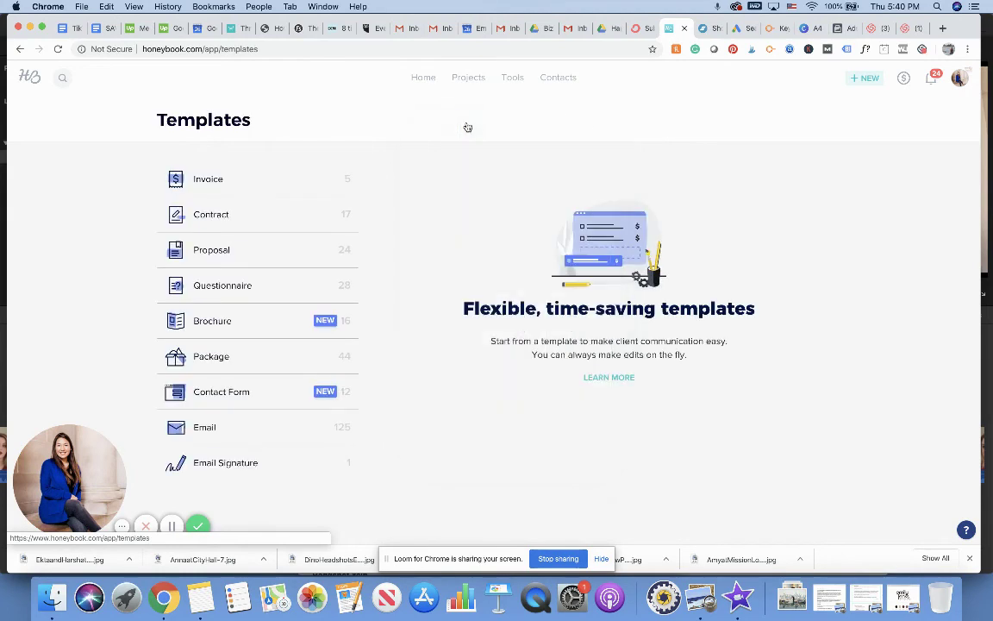
pyautogui.moveTo(240, 417)
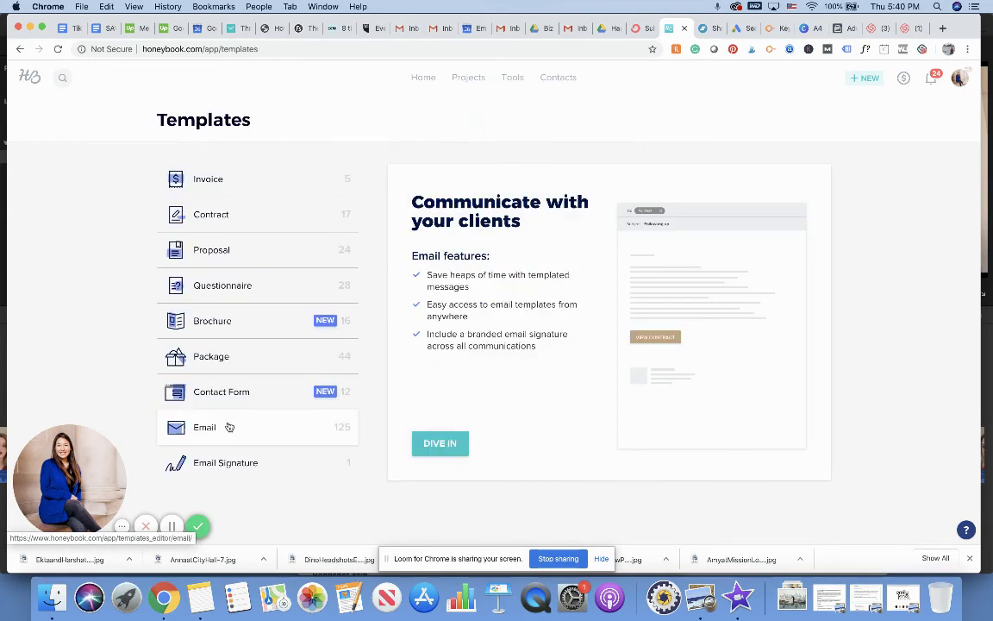
pyautogui.click(229, 427)
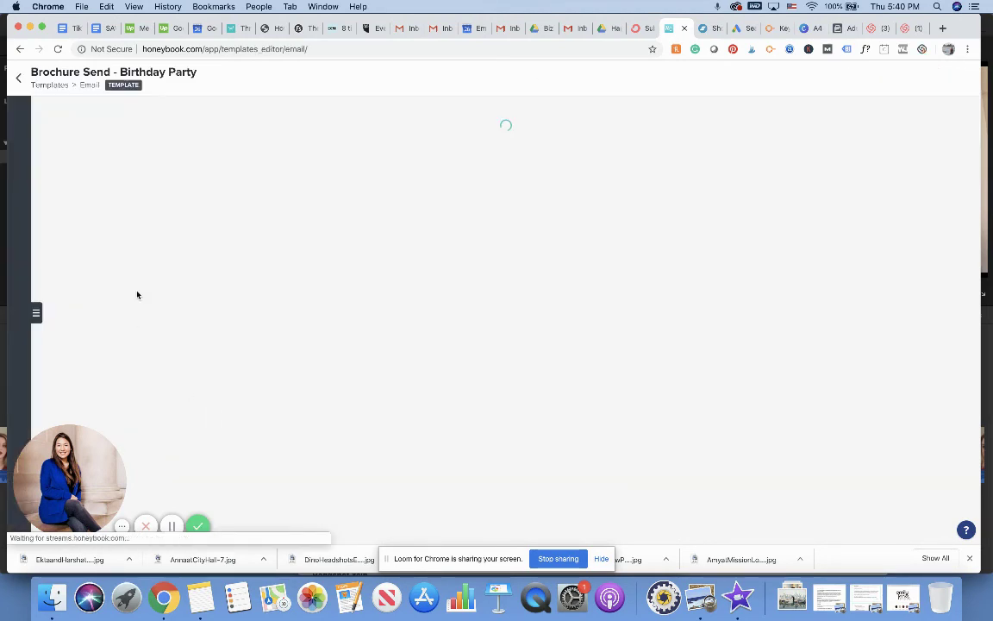
pyautogui.click(39, 314)
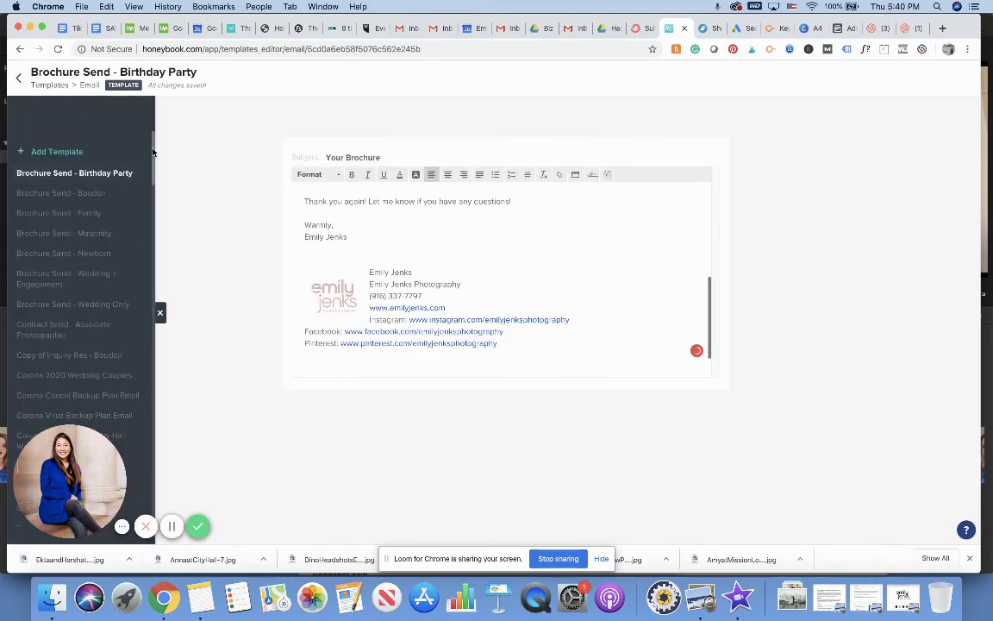
pyautogui.moveTo(152, 151); pyautogui.dragTo(157, 310)
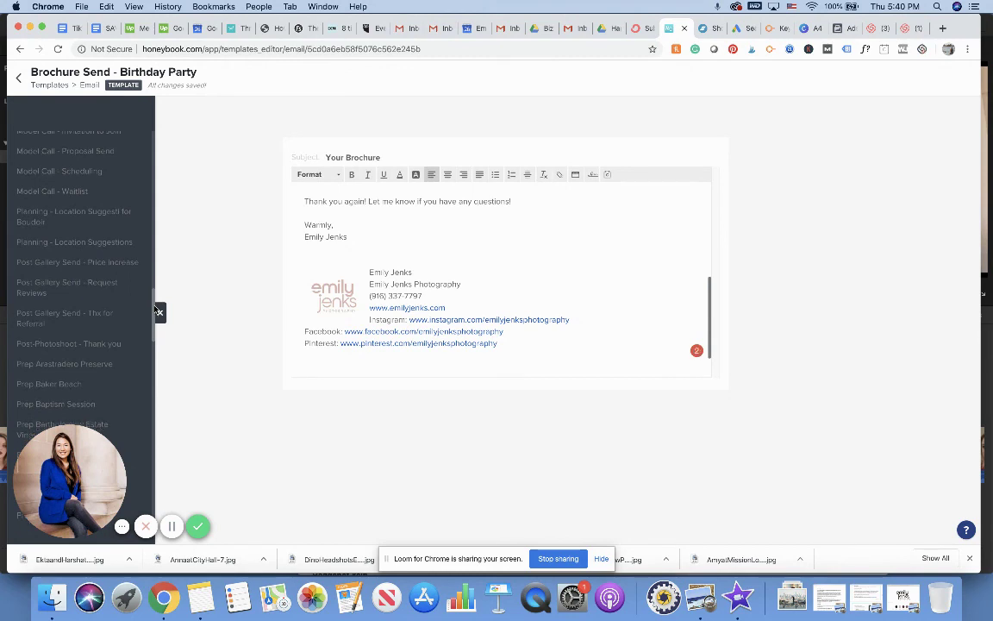
pyautogui.scroll(-2, 157, 311)
pyautogui.moveTo(155, 311); pyautogui.dragTo(157, 114)
pyautogui.click(19, 78)
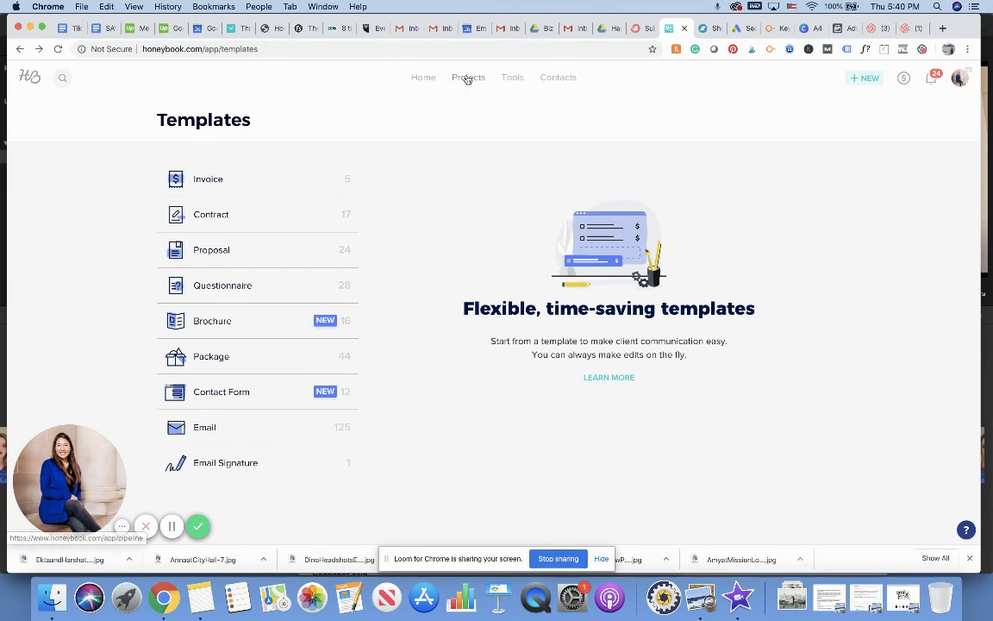
pyautogui.click(468, 78)
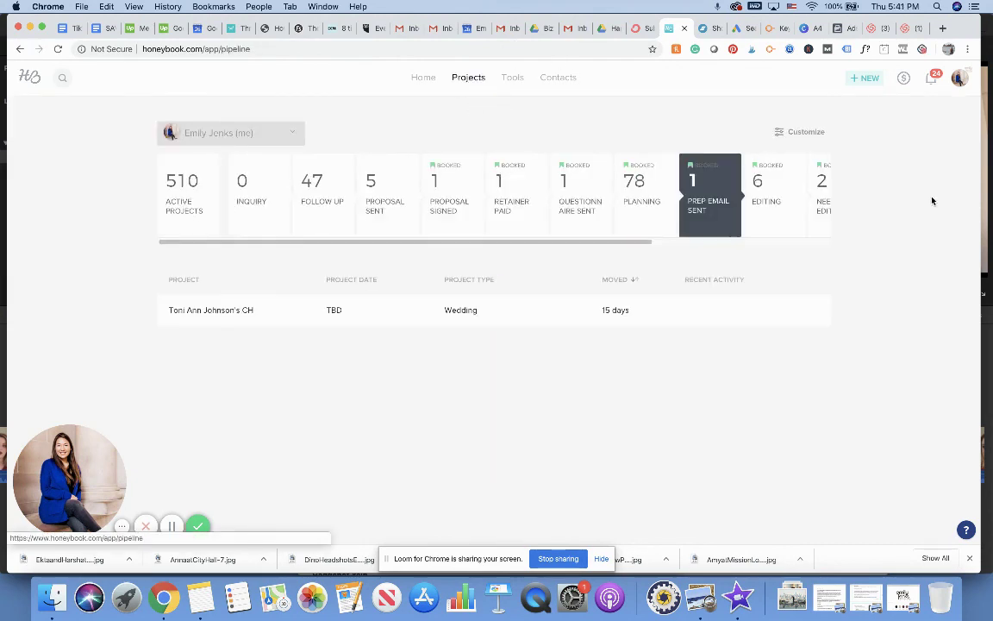